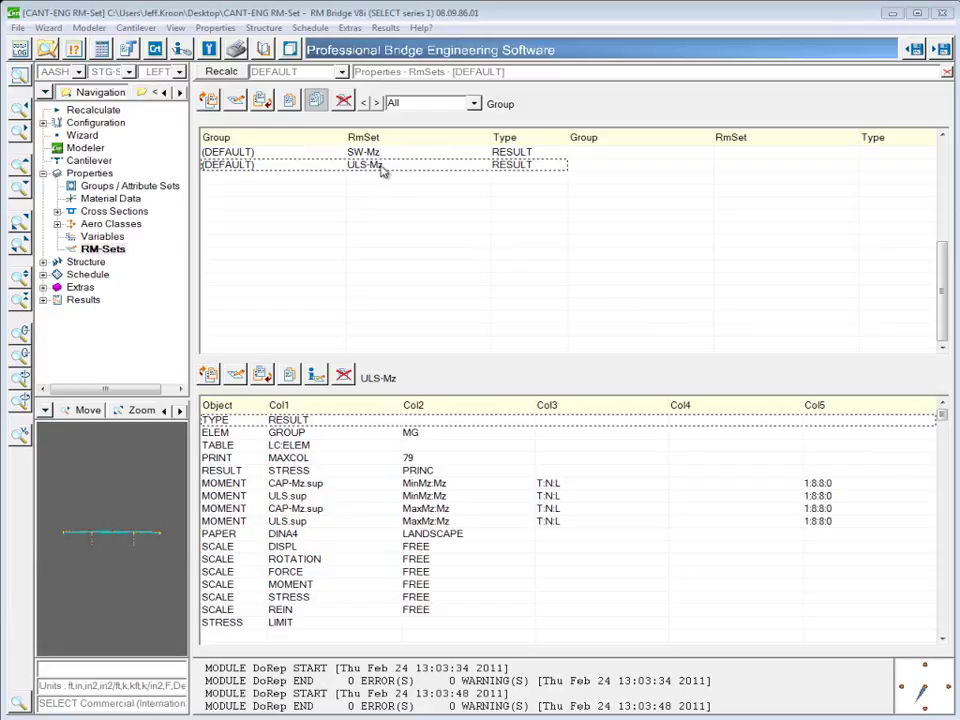
# - Copy the SW-Mz RM-set as a new set named SW-Str
pyautogui.click(375, 155)
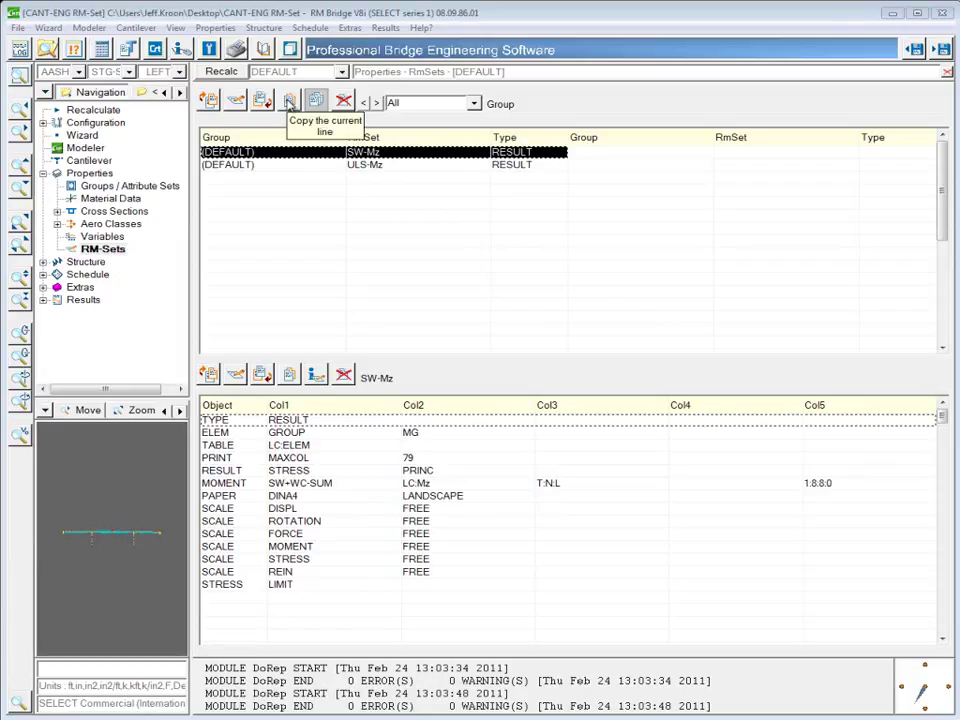
pyautogui.click(289, 103)
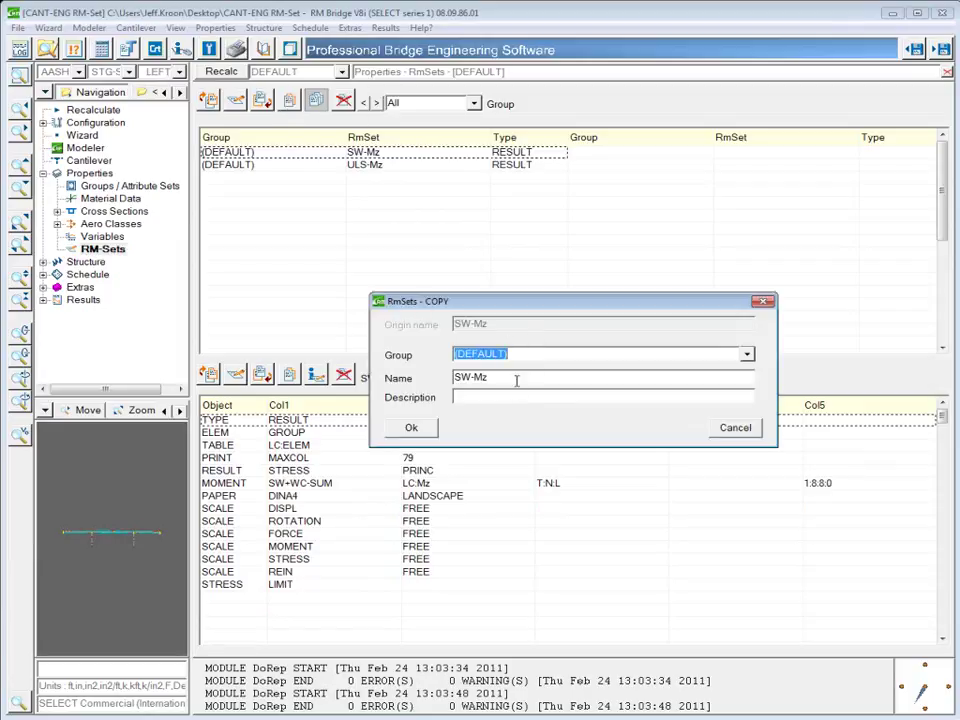
pyautogui.press('Tab')
pyautogui.doubleClick(498, 377)
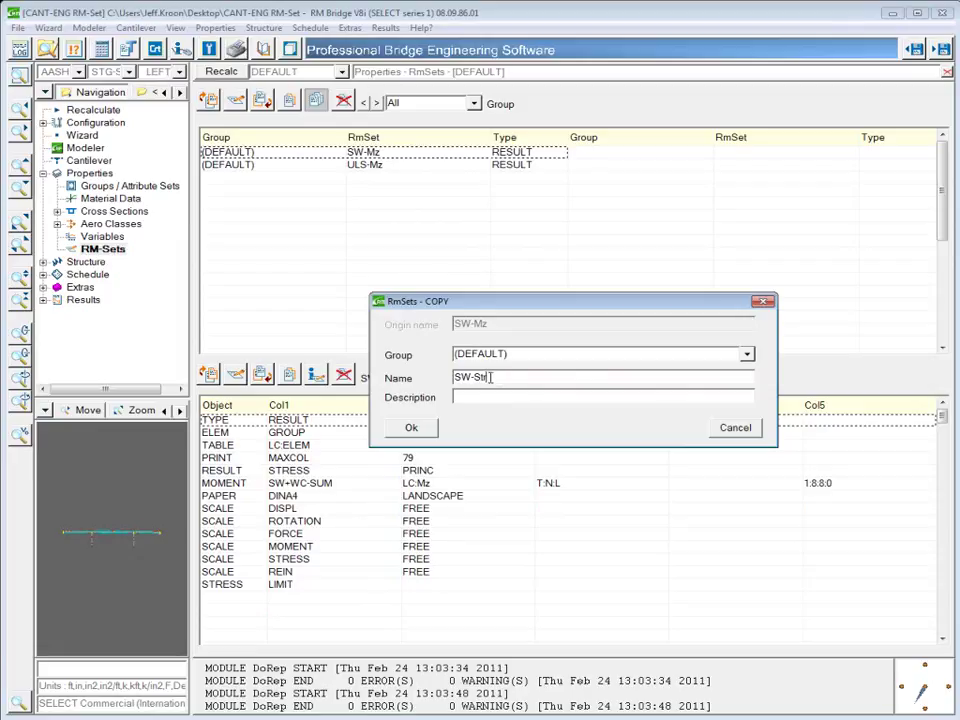
pyautogui.click(411, 428)
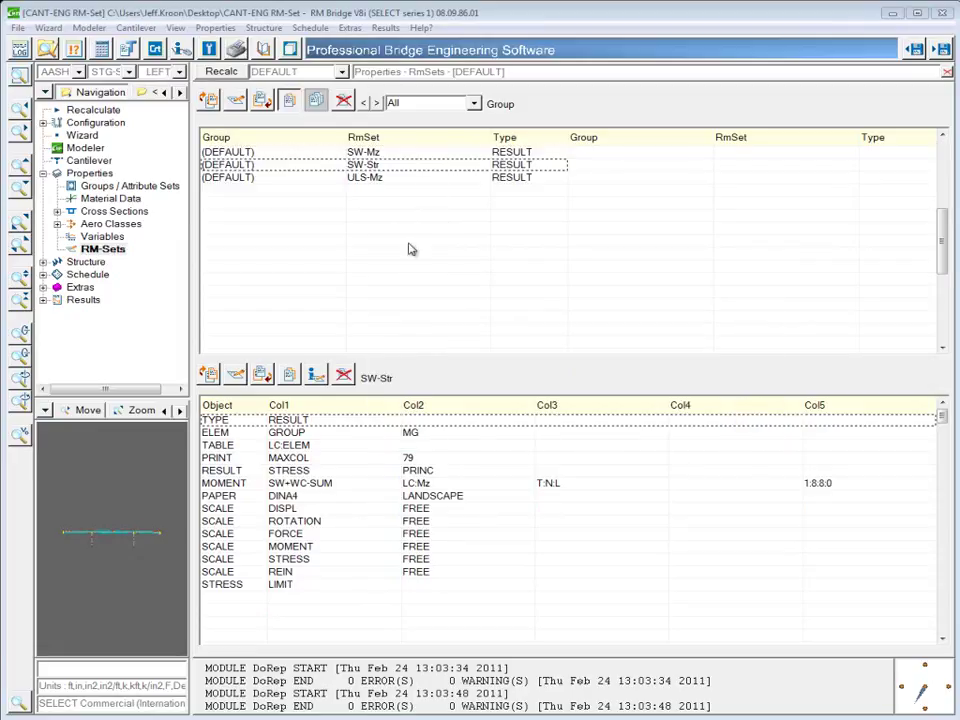
# - Open SW-Str's load cases and set the result component to Stress at point
pyautogui.click(372, 165)
pyautogui.click(316, 375)
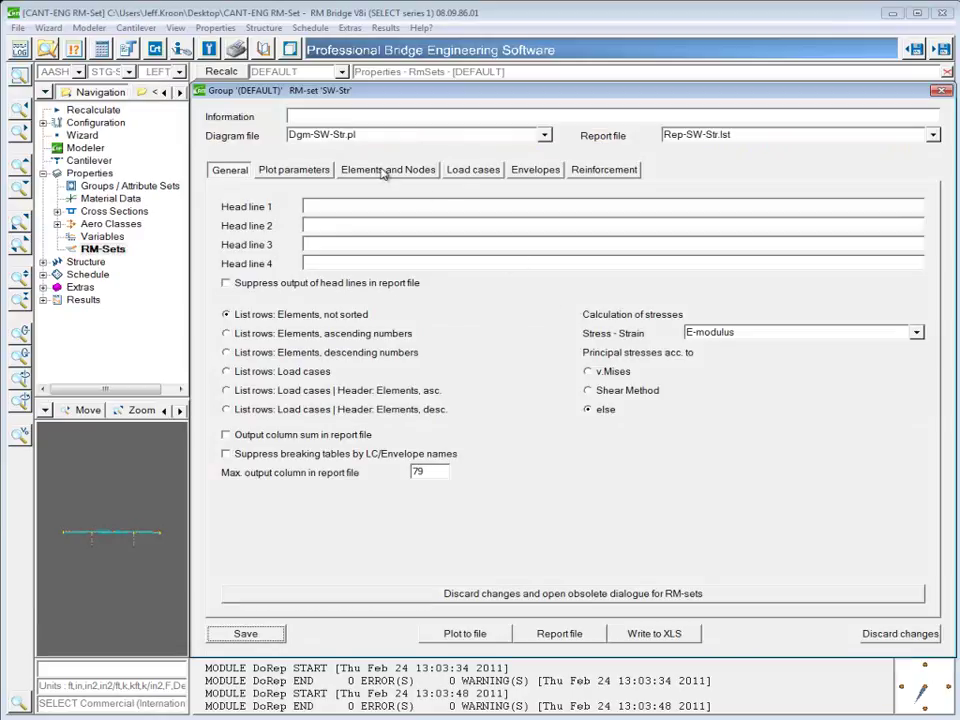
pyautogui.click(409, 173)
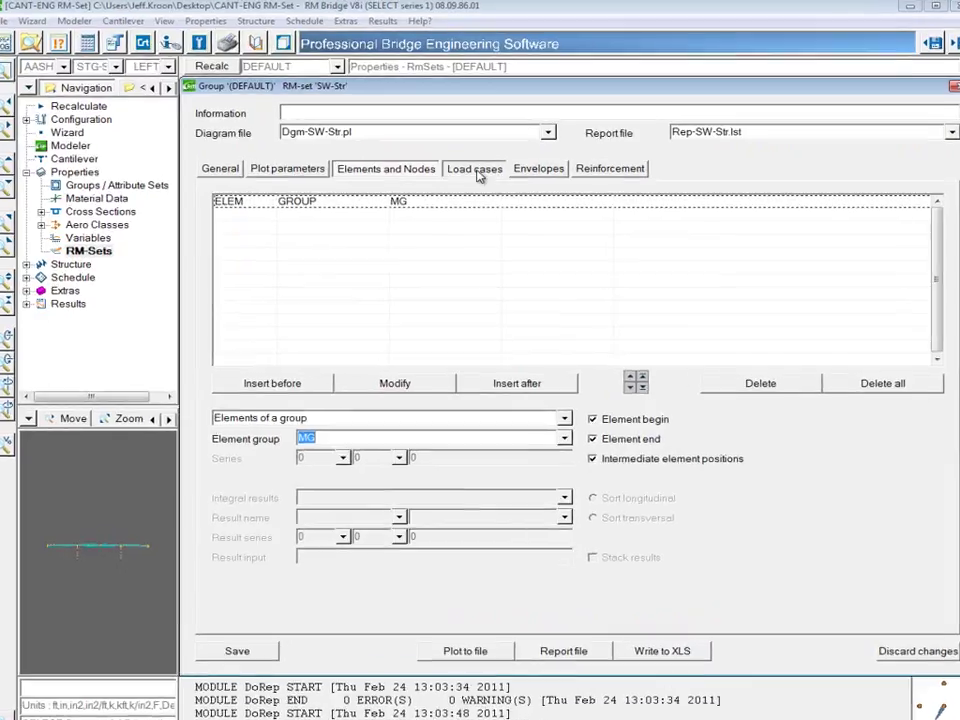
pyautogui.click(478, 175)
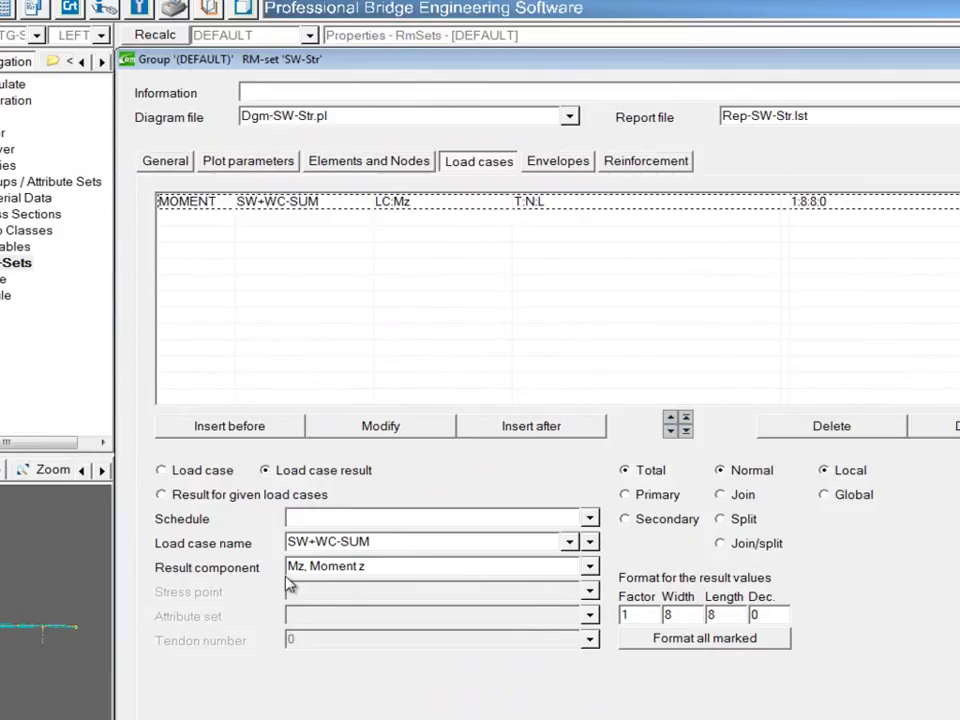
pyautogui.click(589, 566)
pyautogui.scroll(-1, 435, 638)
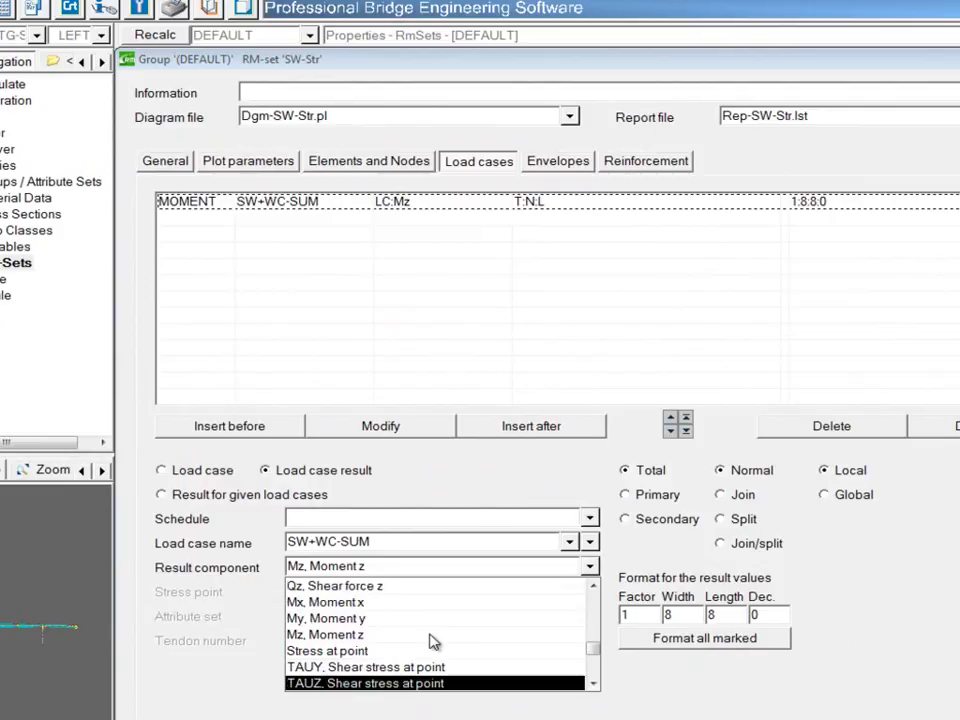
pyautogui.click(338, 652)
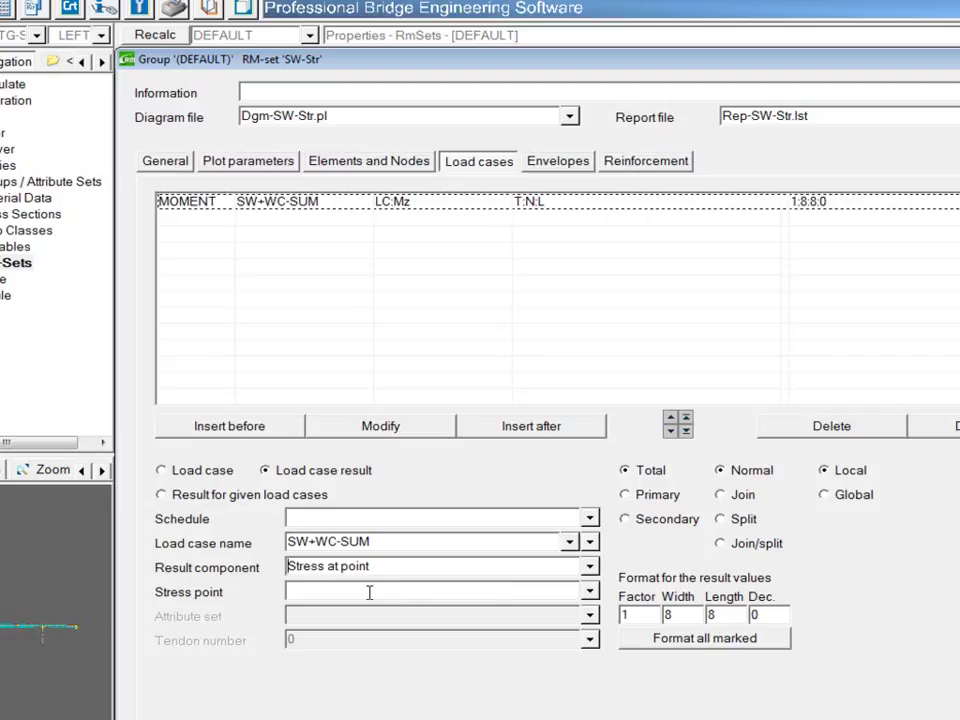
# - Change the existing SW+WC-SUM row to stress at top point SP-T
pyautogui.click(590, 593)
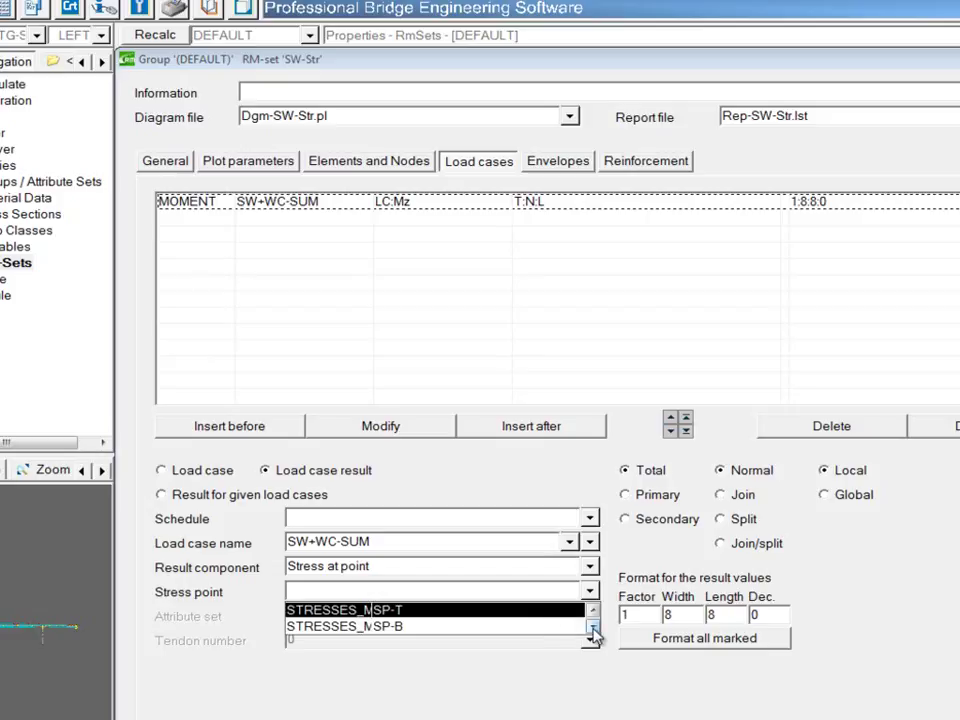
pyautogui.click(592, 626)
pyautogui.click(593, 610)
pyautogui.click(401, 611)
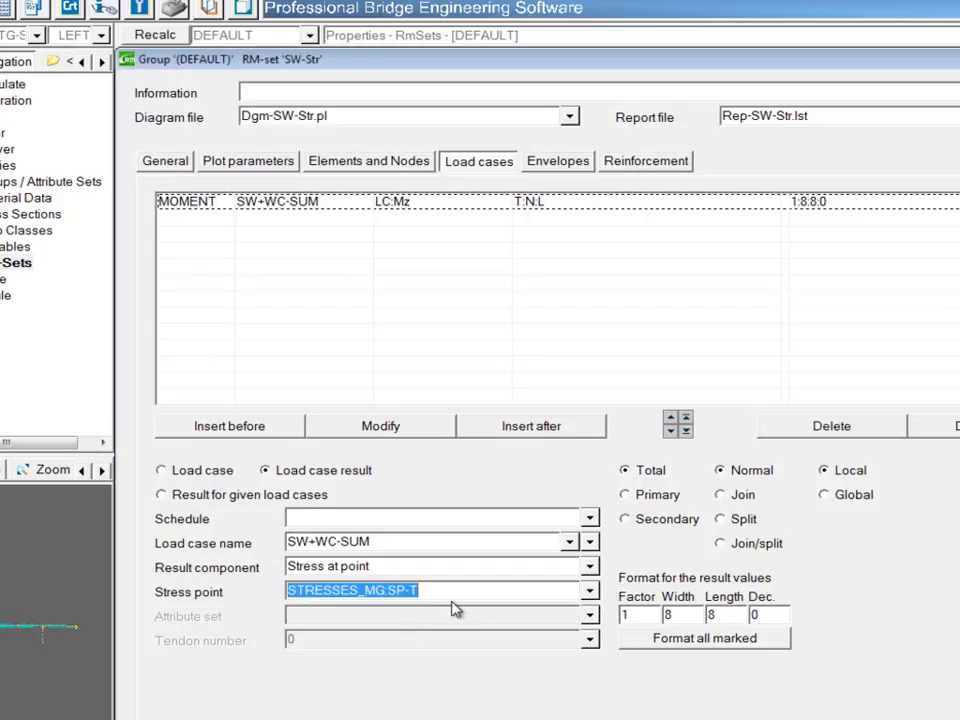
pyautogui.click(423, 436)
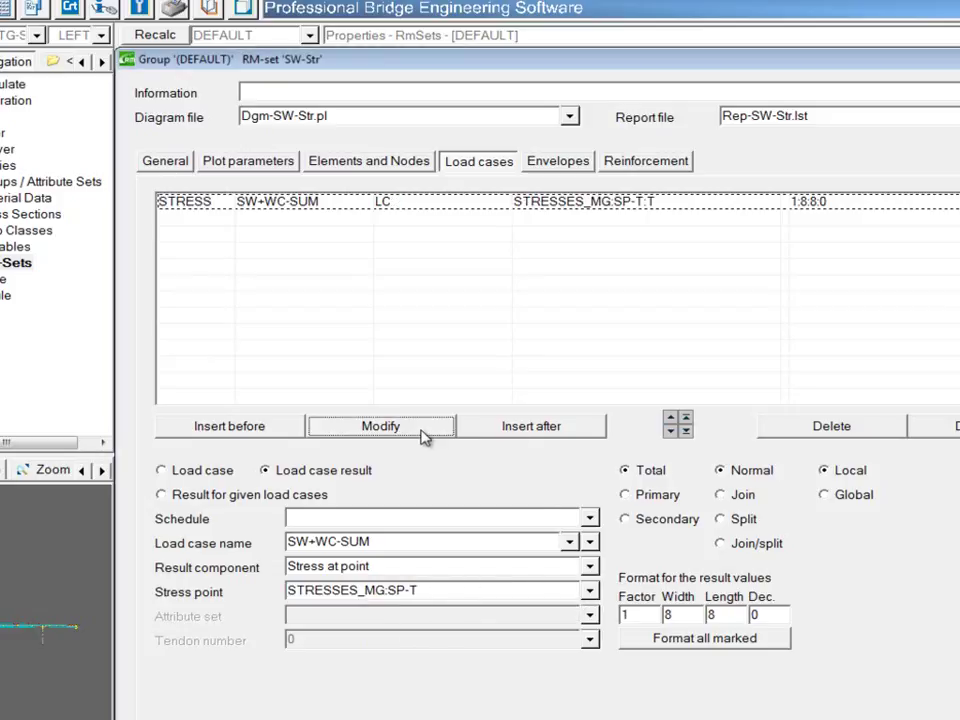
# - Add a second SW+WC-SUM stress row at bottom point SP-B
pyautogui.click(589, 590)
pyautogui.click(392, 627)
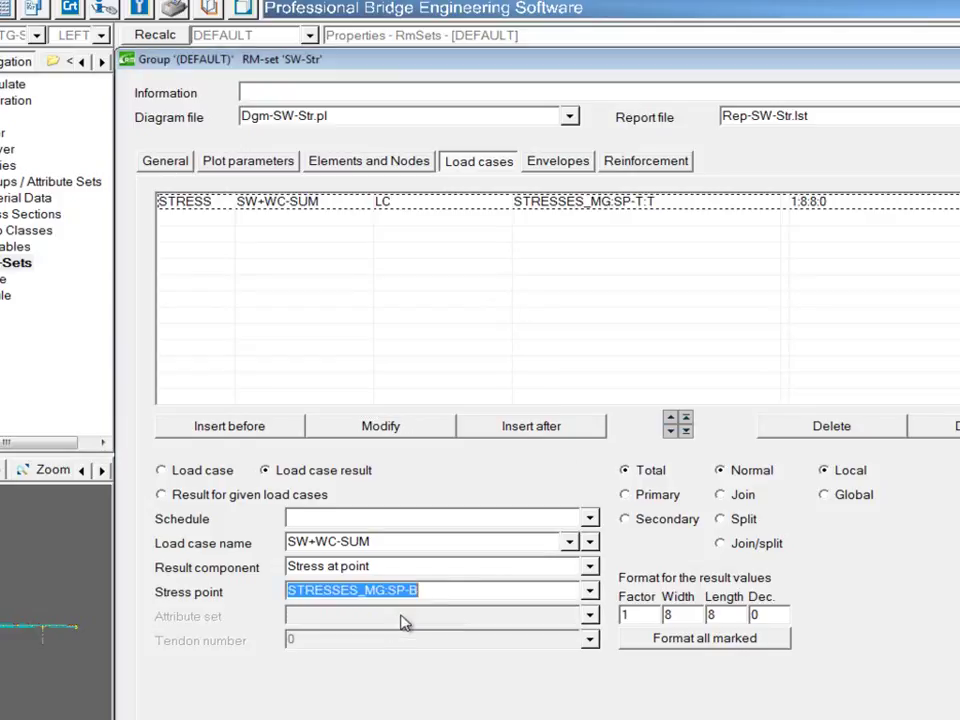
pyautogui.click(510, 432)
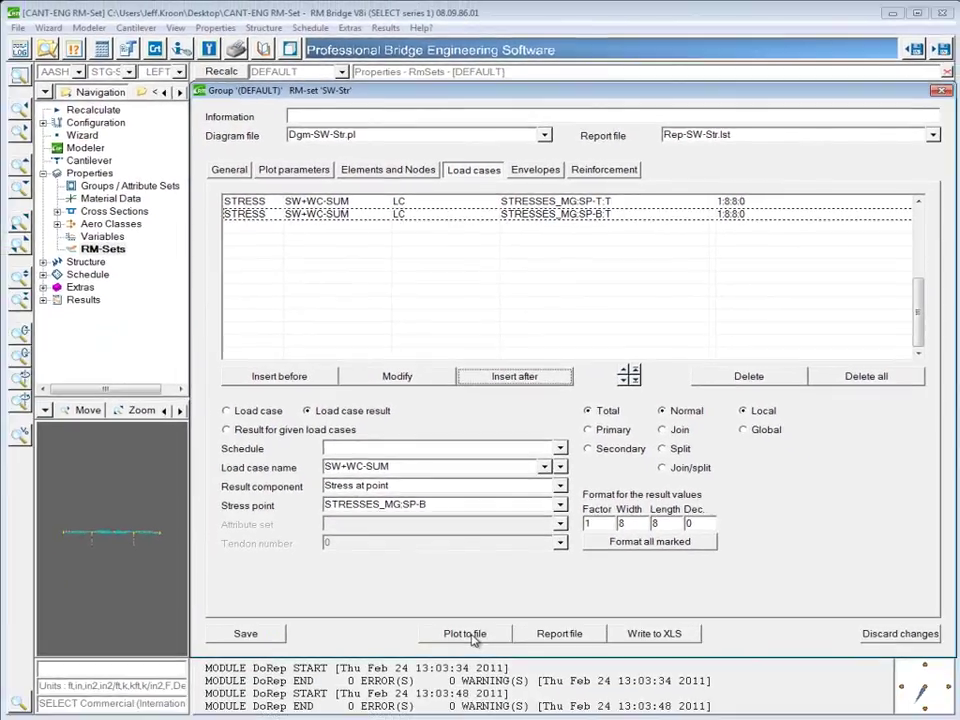
pyautogui.click(497, 694)
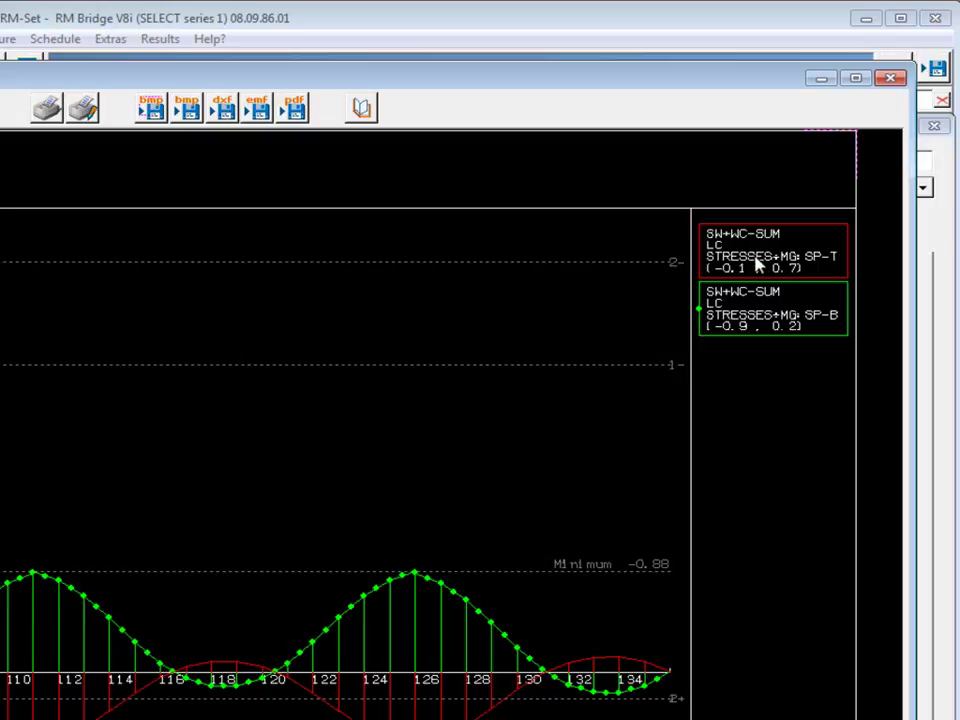
pyautogui.click(900, 80)
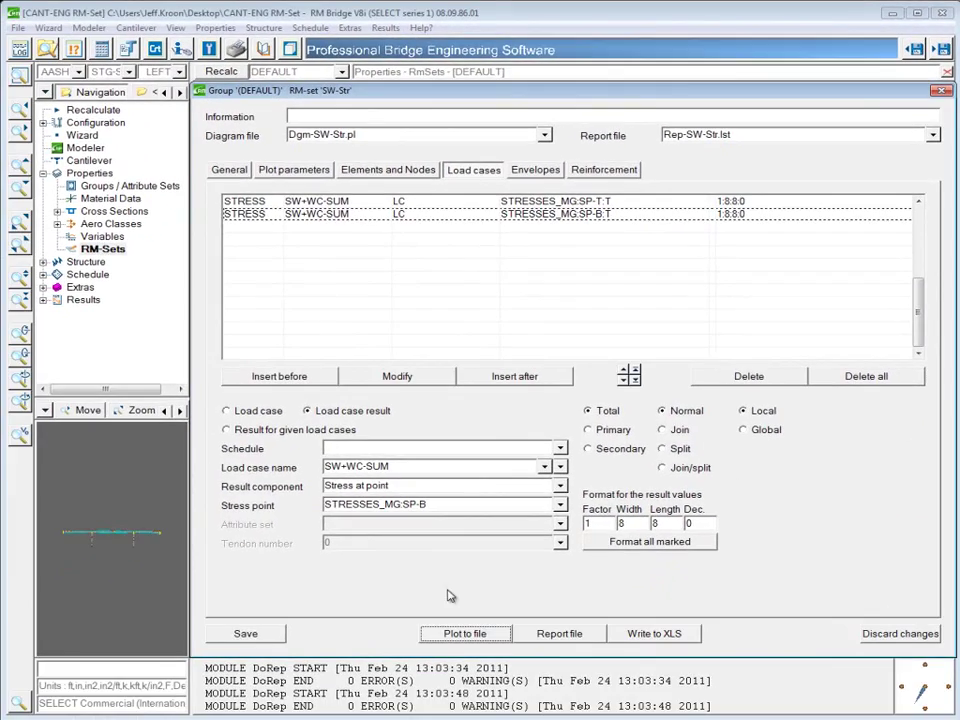
# - Save SW-Str, then review C6ksi stress limit 1 (-2.7, +0.2322) without changes
pyautogui.click(245, 633)
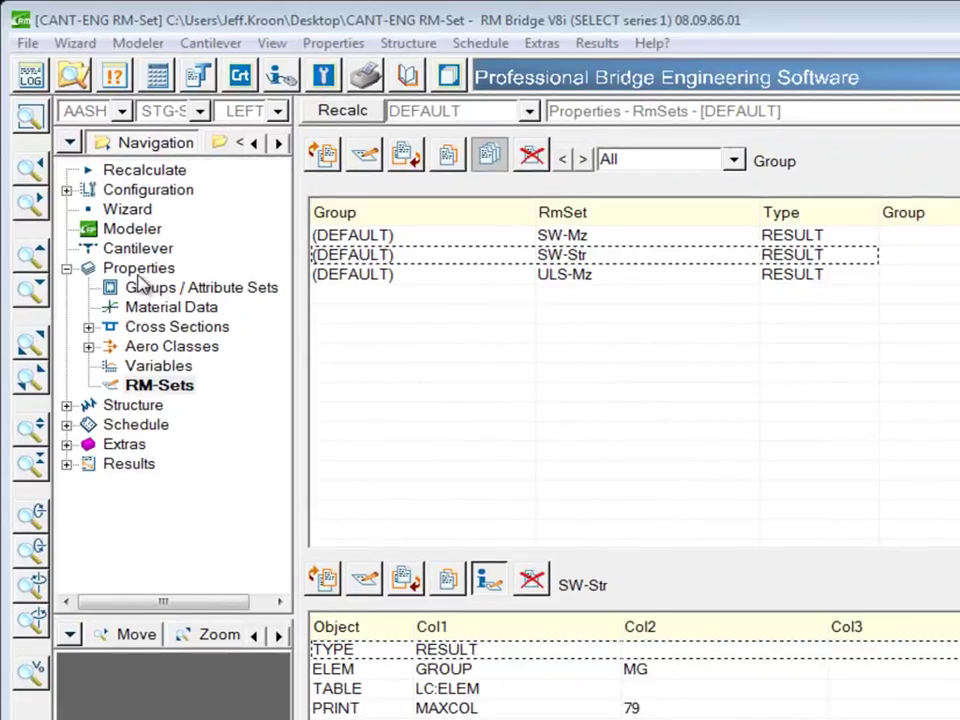
pyautogui.click(172, 309)
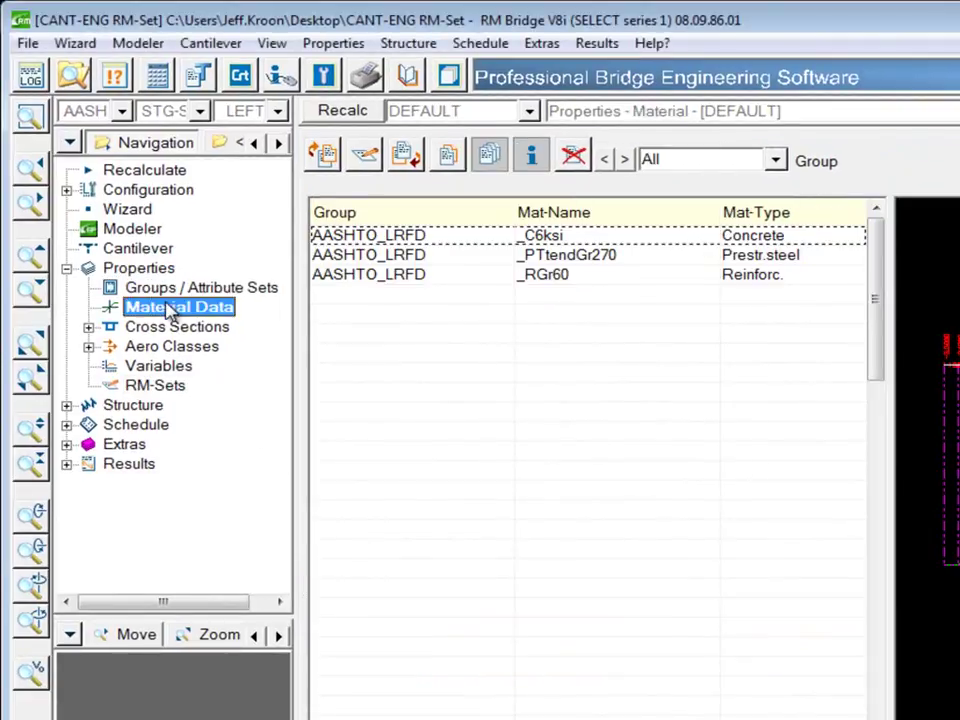
pyautogui.click(540, 235)
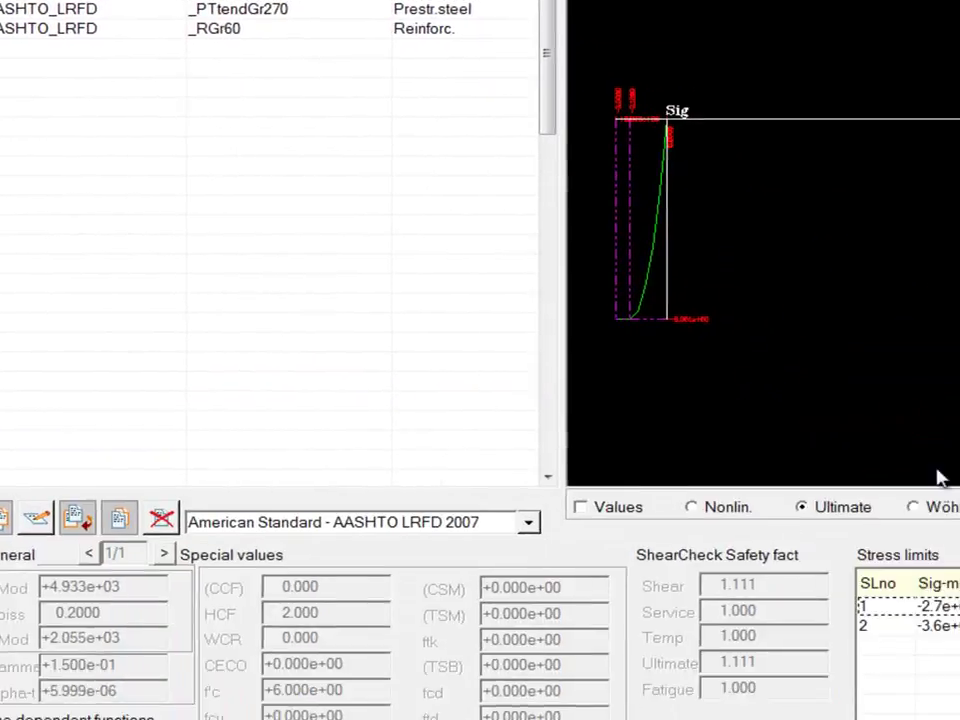
pyautogui.click(776, 461)
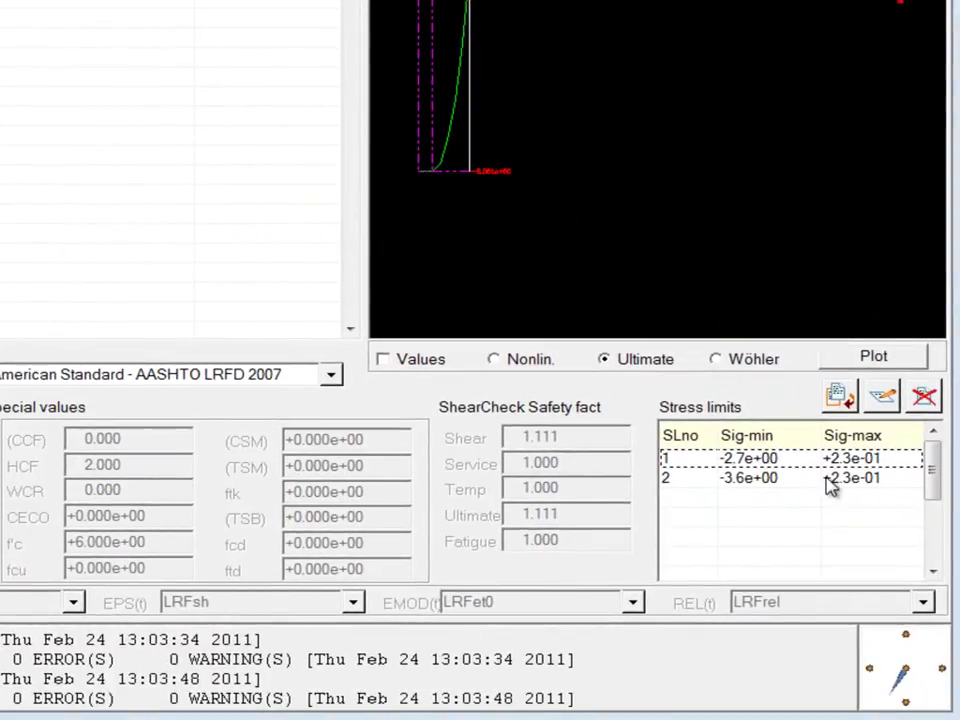
pyautogui.doubleClick(762, 462)
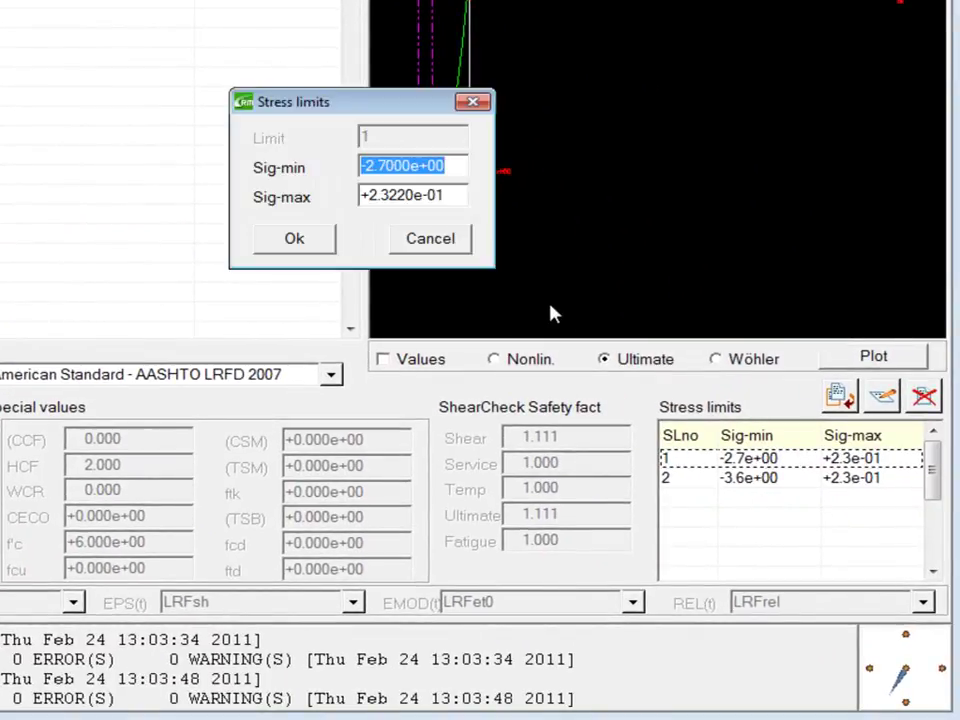
pyautogui.click(432, 245)
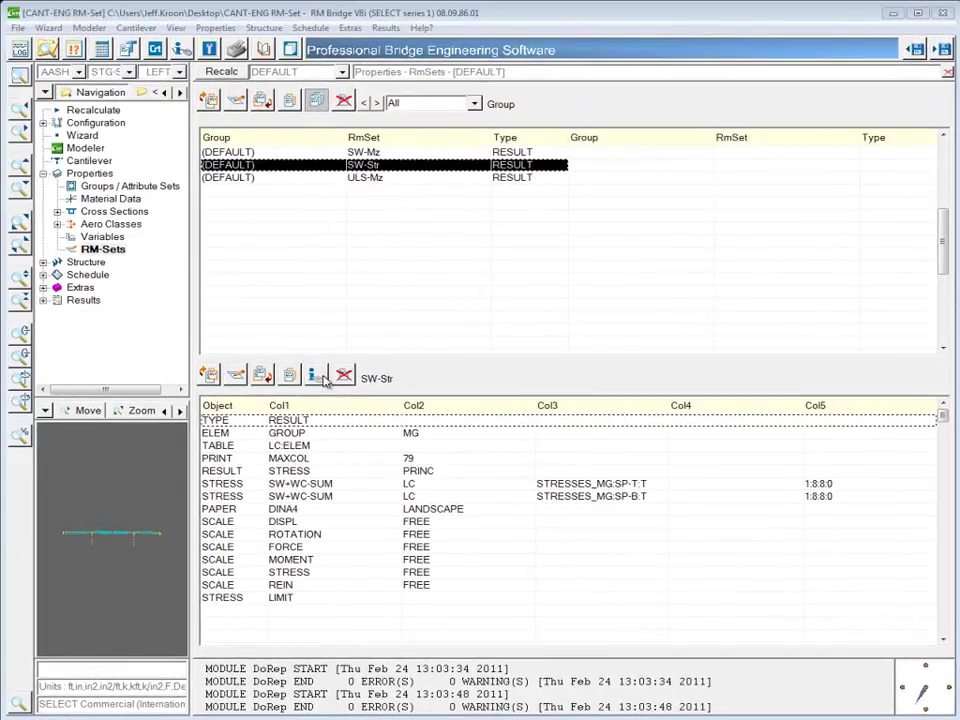
# - Set SW-Str's Draw Stress limits to None and replot its stress diagram
pyautogui.click(316, 375)
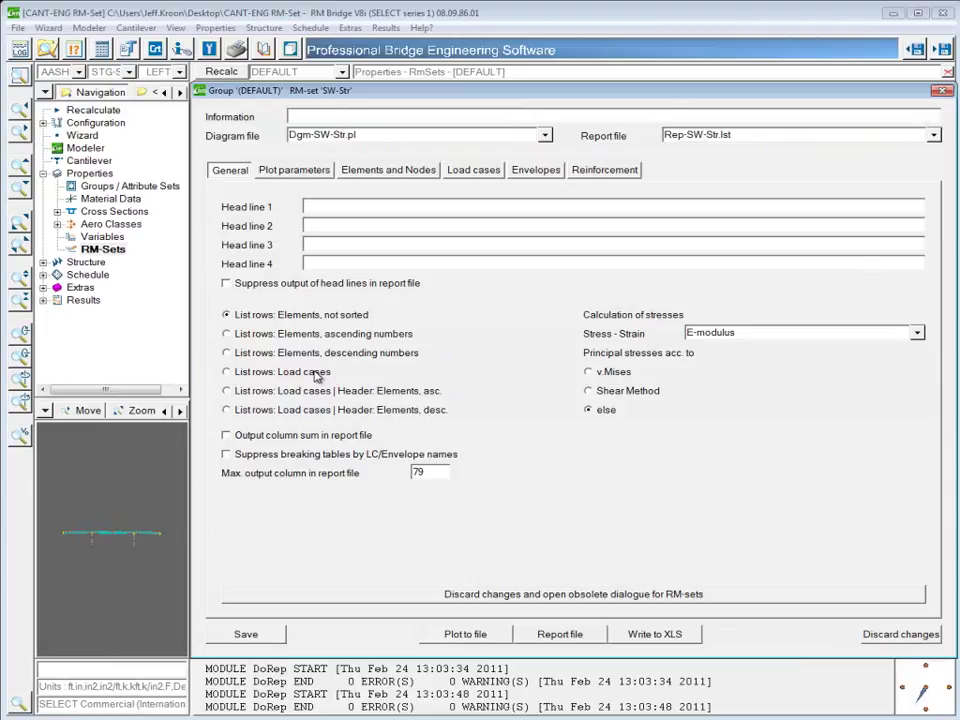
pyautogui.click(290, 170)
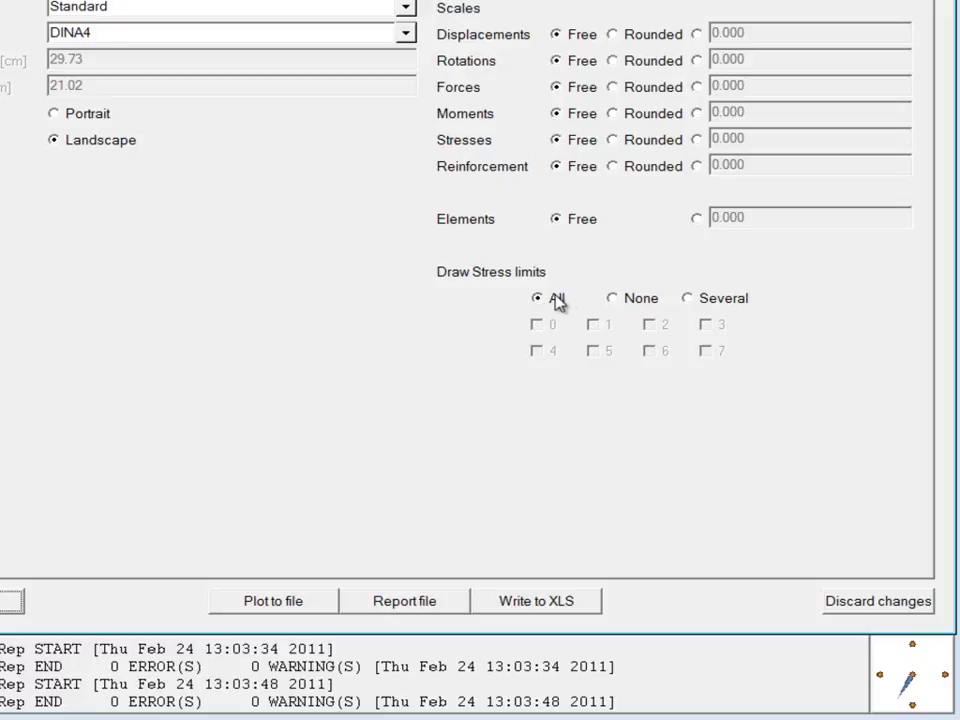
pyautogui.click(640, 300)
pyautogui.click(293, 603)
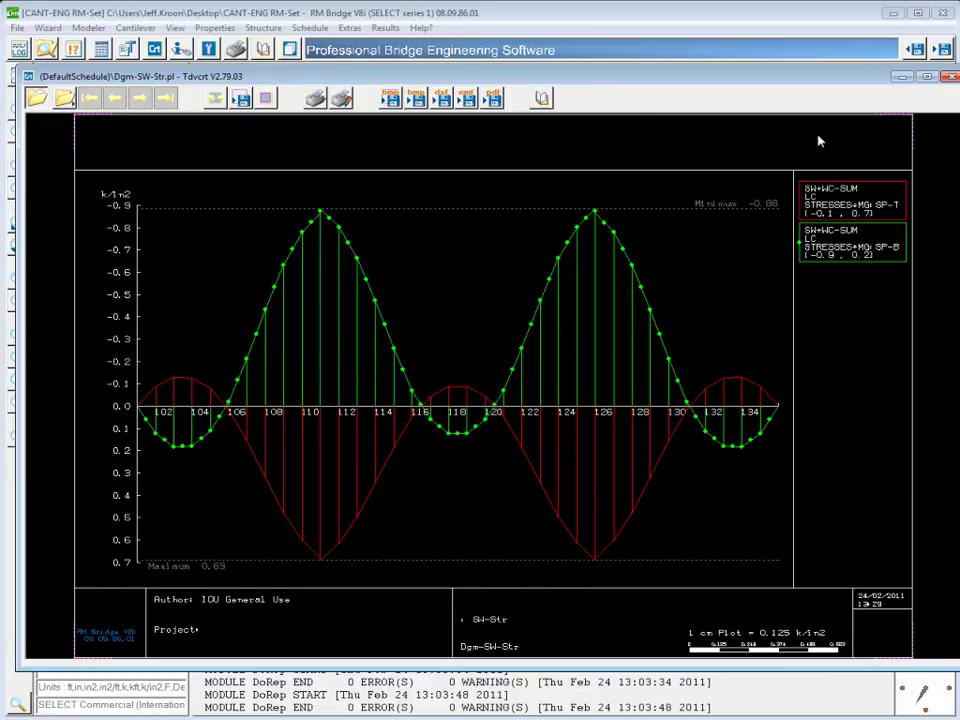
pyautogui.click(951, 79)
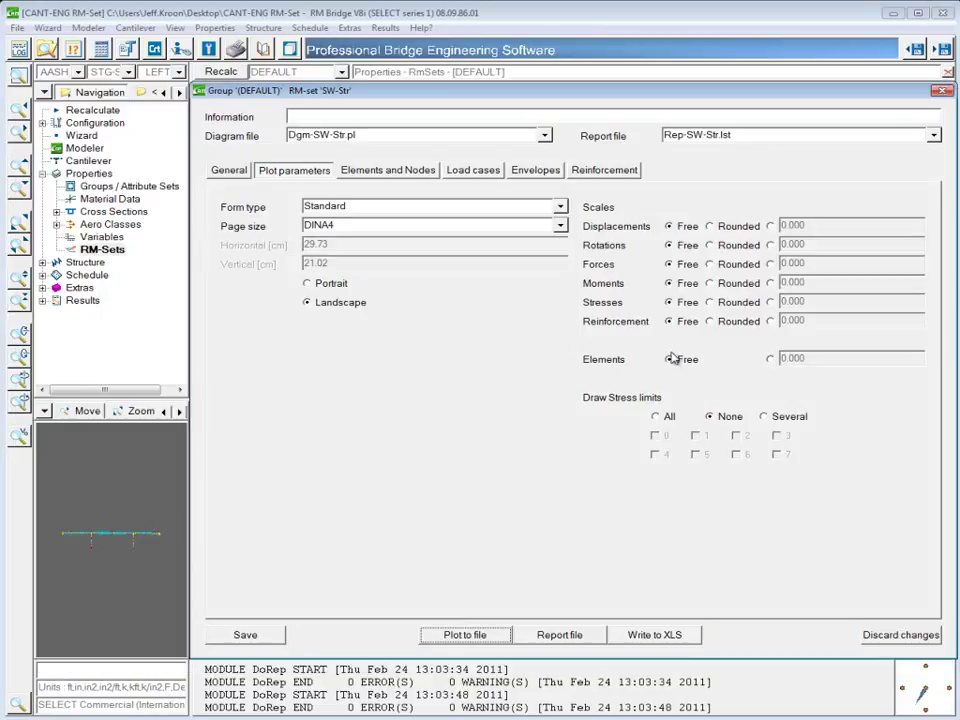
# - Set Draw Stress limits to Several with only limit 2 ticked
pyautogui.click(764, 417)
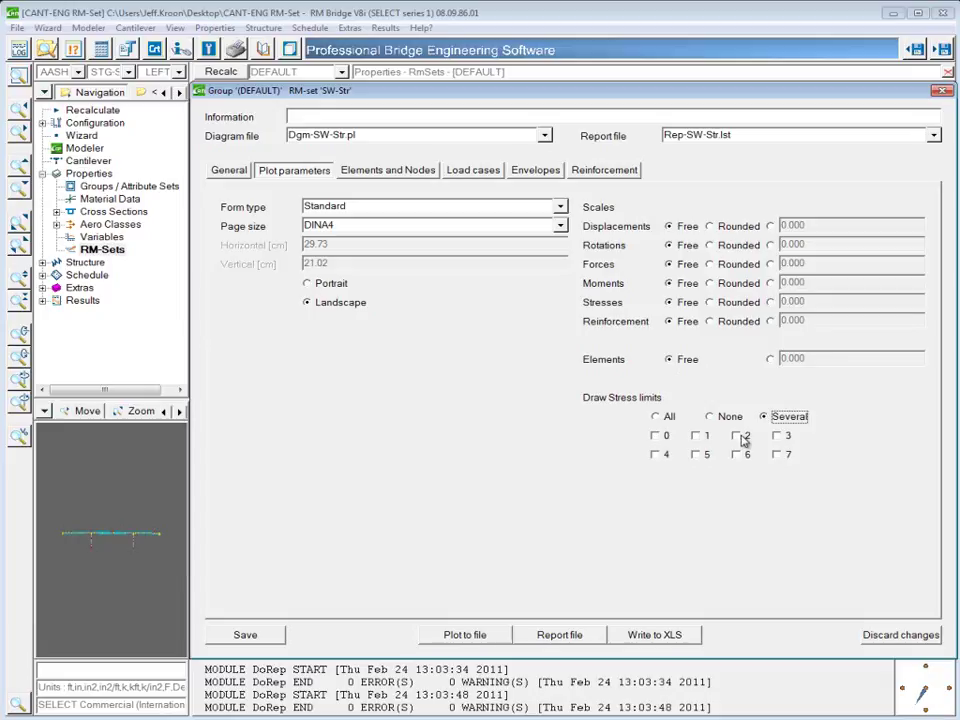
pyautogui.click(736, 437)
# - Plot the SW-Str stress diagram with limit 2 lines and review it in Tdvcrt
pyautogui.click(458, 636)
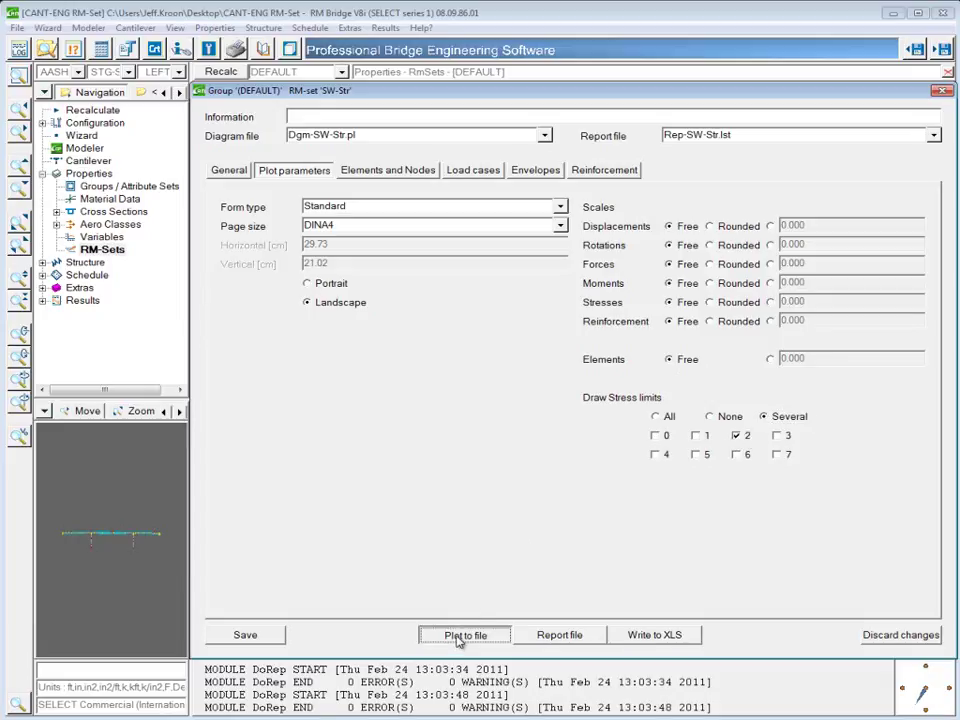
pyautogui.moveTo(844, 90); pyautogui.dragTo(717, 66)
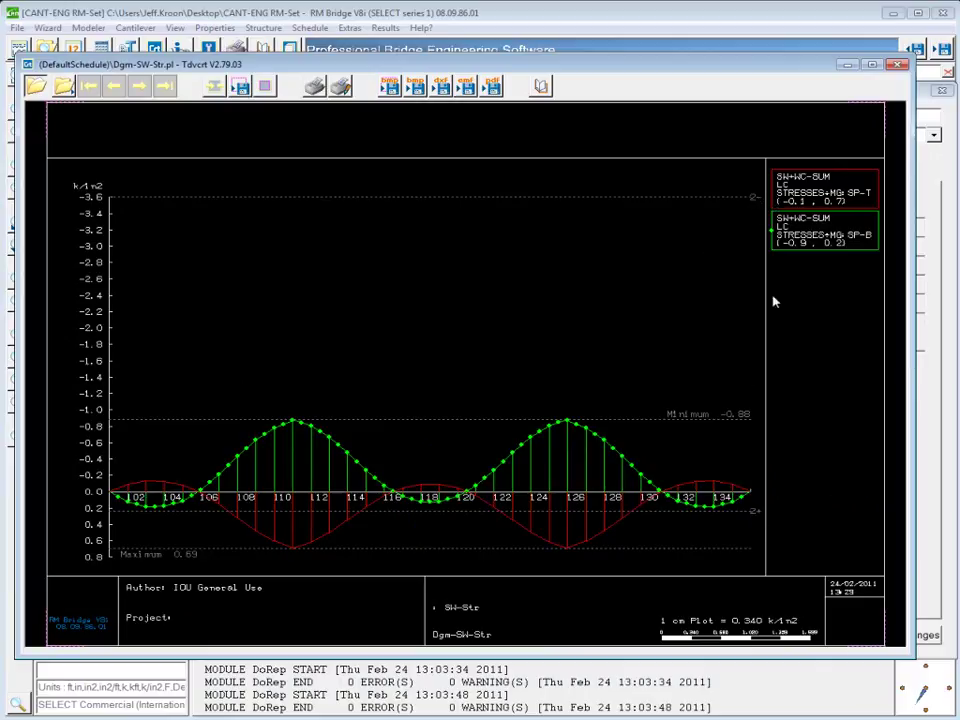
pyautogui.click(673, 52)
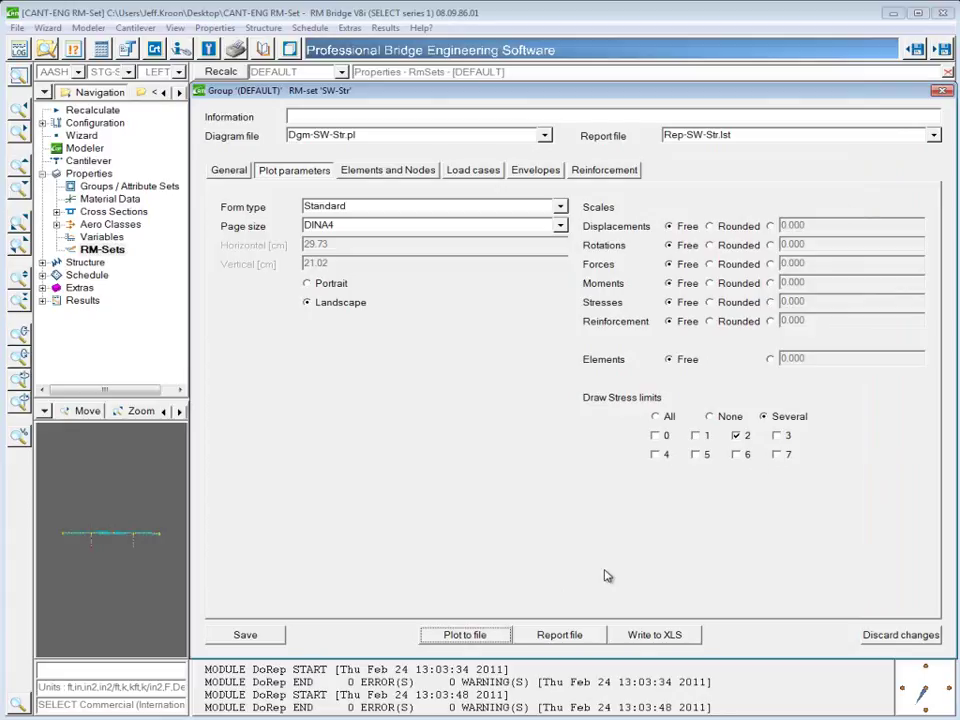
# - Save SW-Str with all stress limits drawn, then create a new result RM-set SLS-Str
pyautogui.click(656, 416)
pyautogui.click(268, 636)
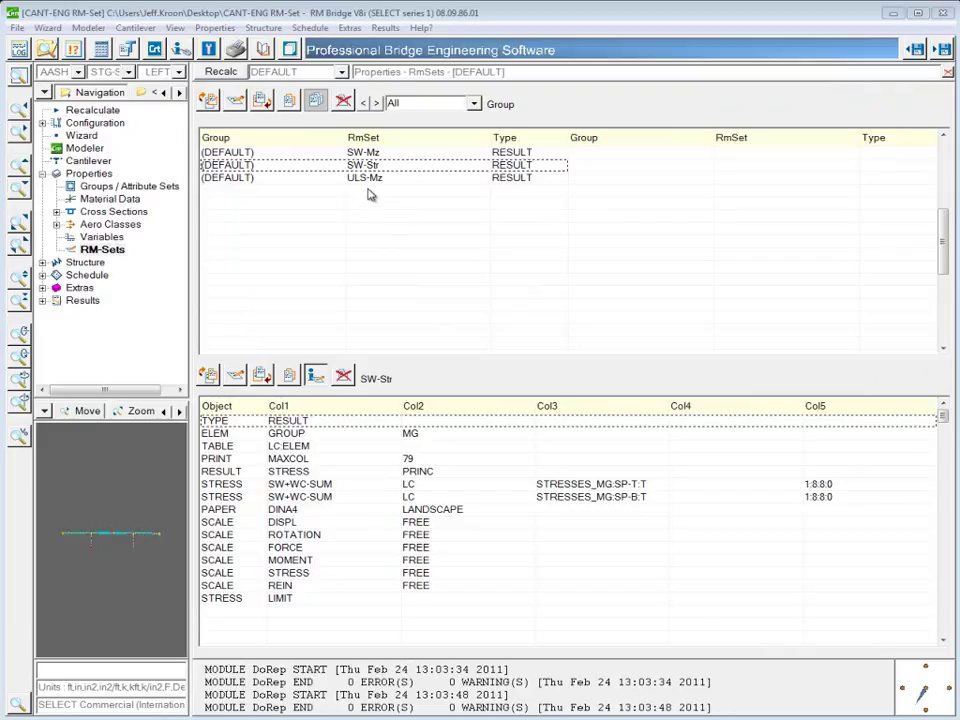
pyautogui.click(290, 164)
pyautogui.click(262, 100)
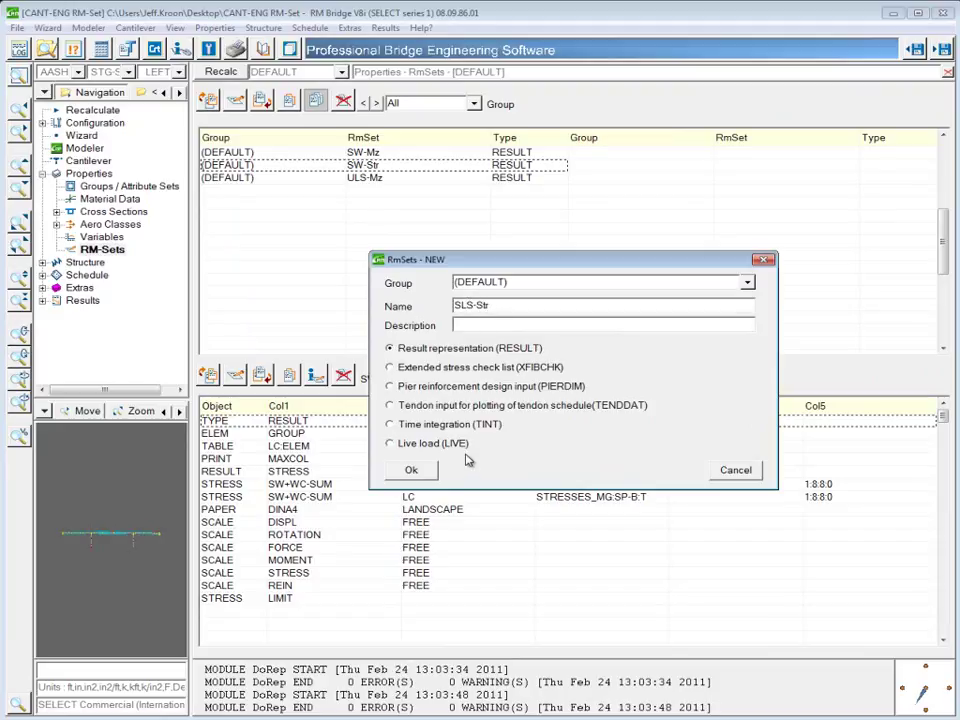
pyautogui.click(410, 470)
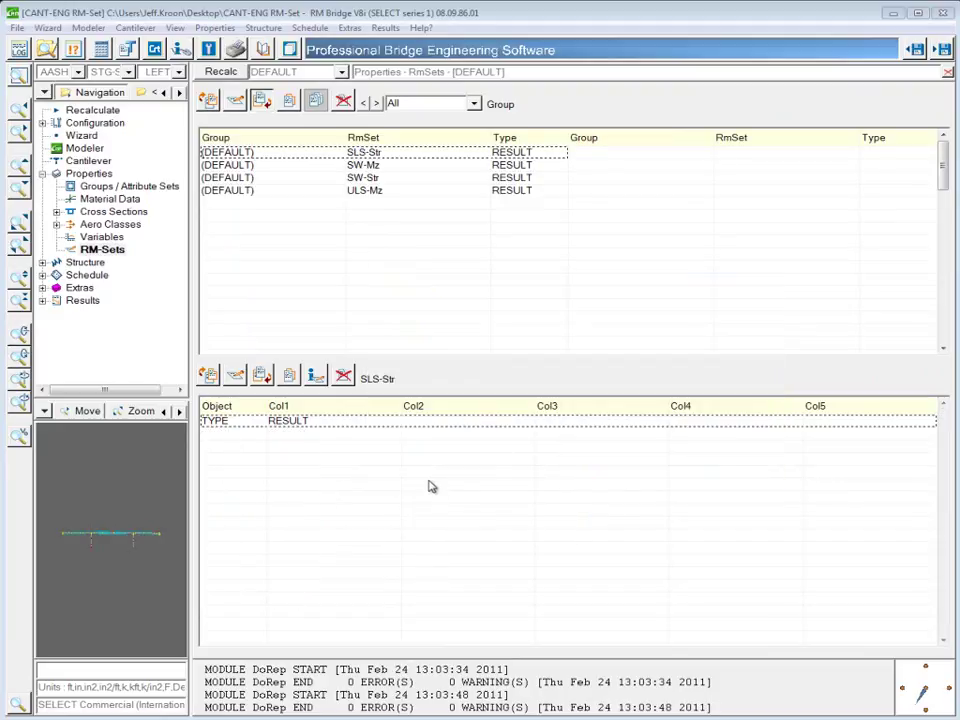
pyautogui.click(313, 377)
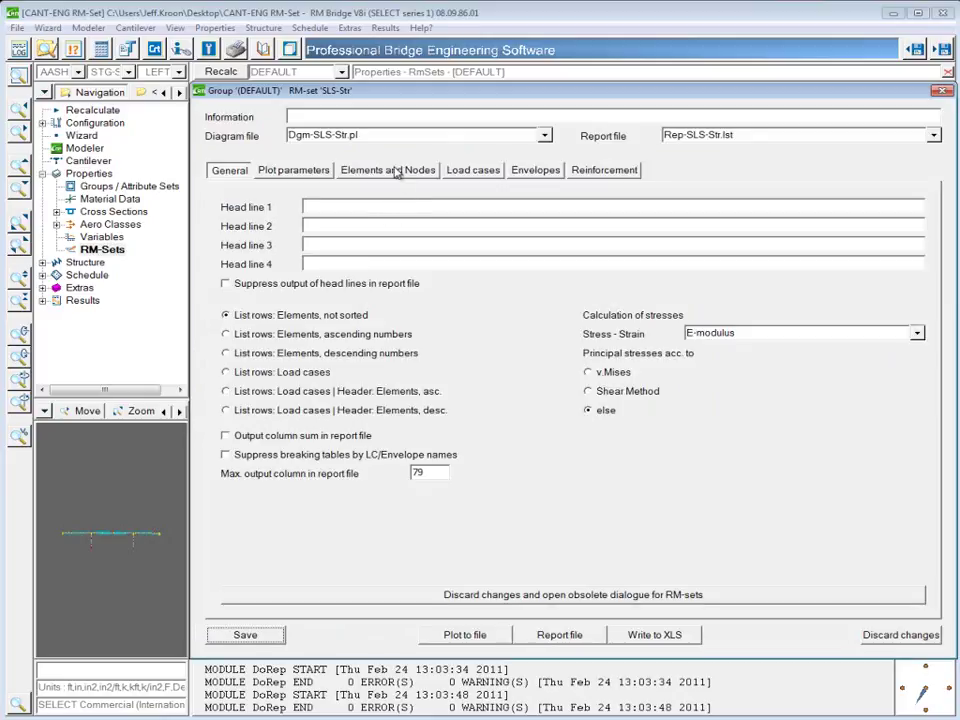
# - Add an 'Elements of a group' row for element group MG to SLS-Str
pyautogui.click(404, 171)
pyautogui.click(560, 411)
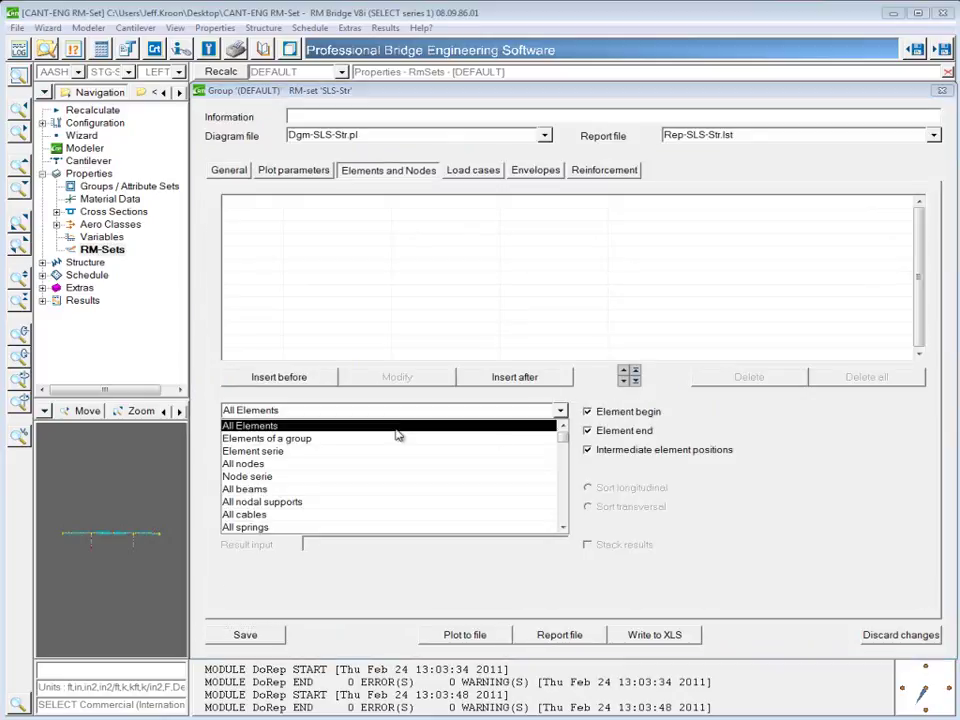
pyautogui.click(298, 438)
pyautogui.click(557, 431)
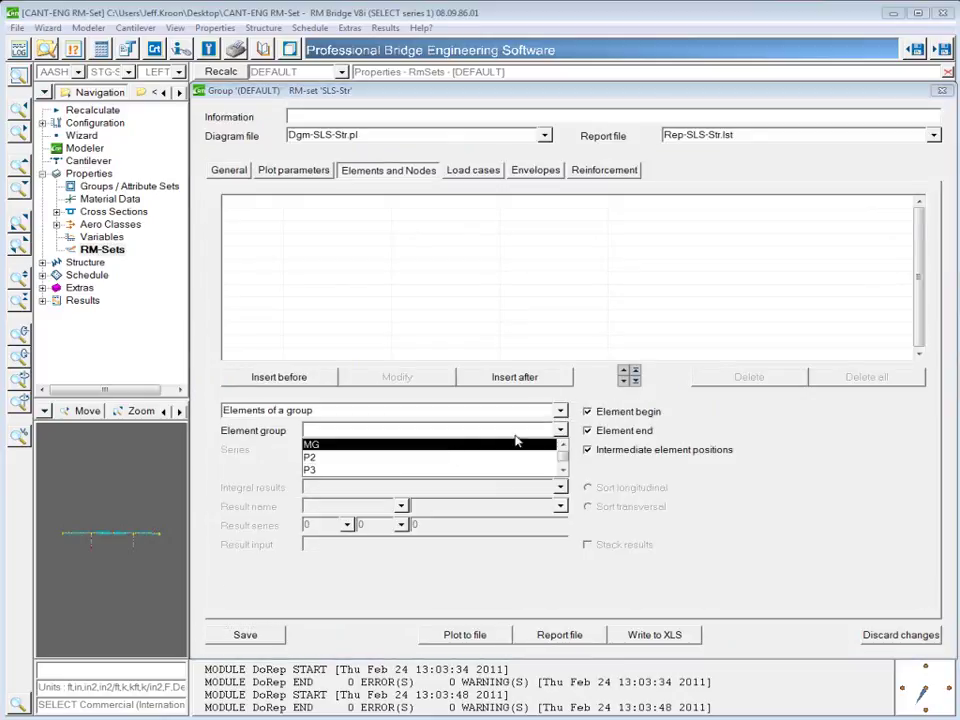
pyautogui.click(333, 442)
pyautogui.click(533, 380)
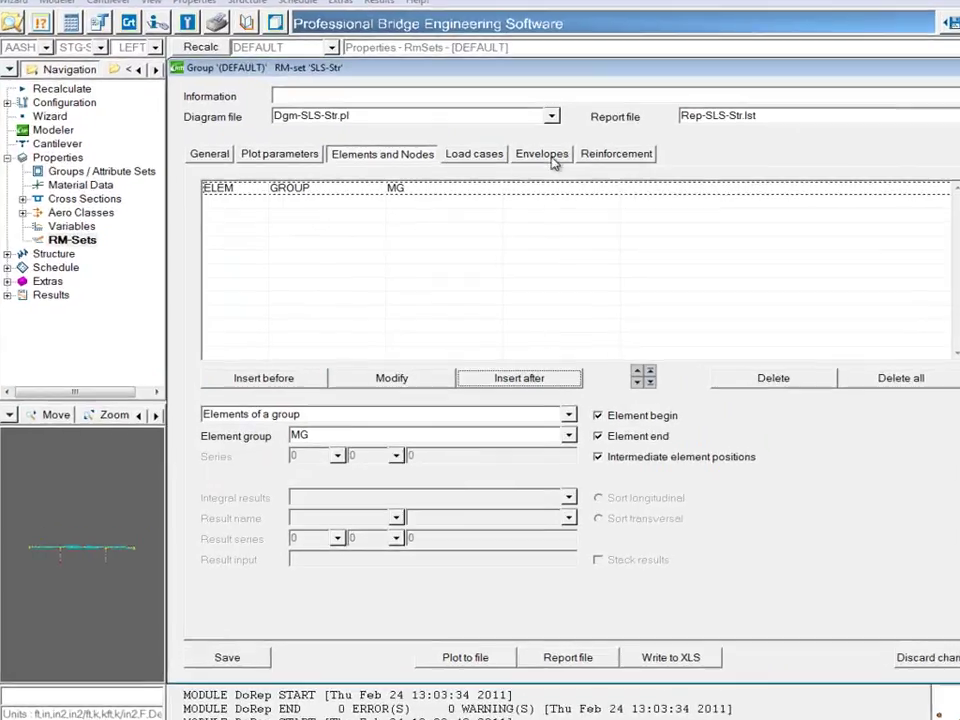
pyautogui.click(535, 170)
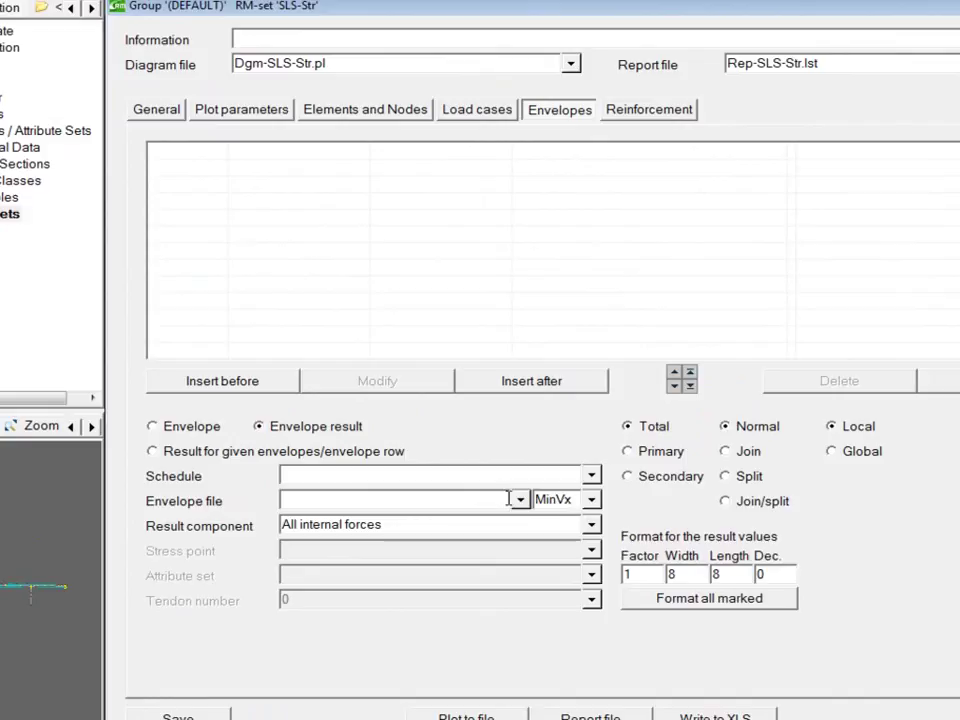
# - Add a Min stress envelope row from SLS.sup at stress point STRESSES_MG:SP-T
pyautogui.click(522, 501)
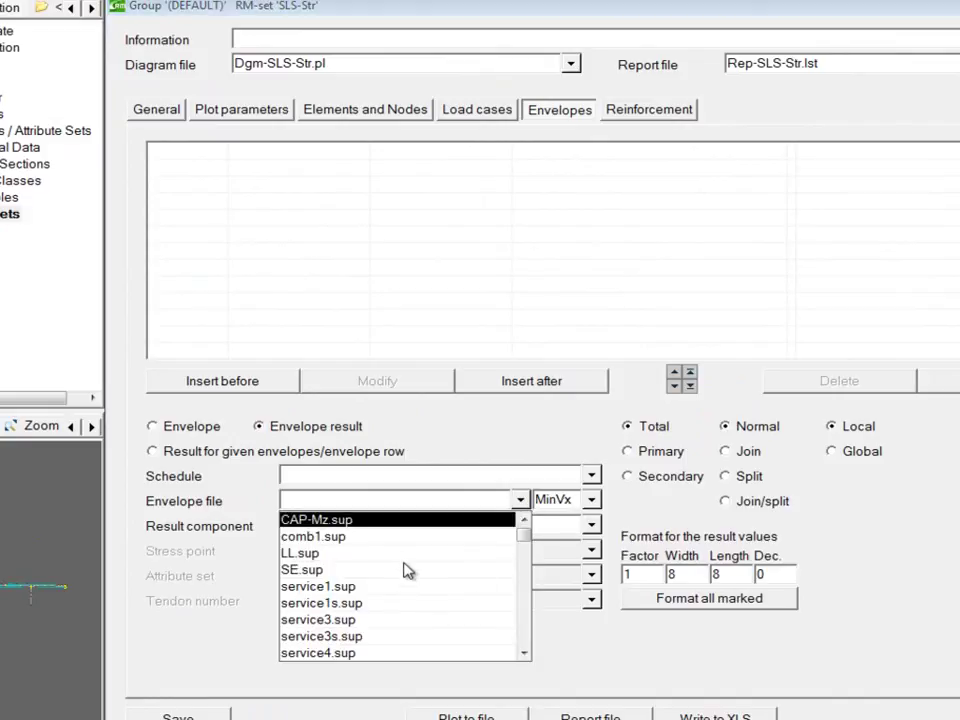
pyautogui.scroll(-2, 400, 605)
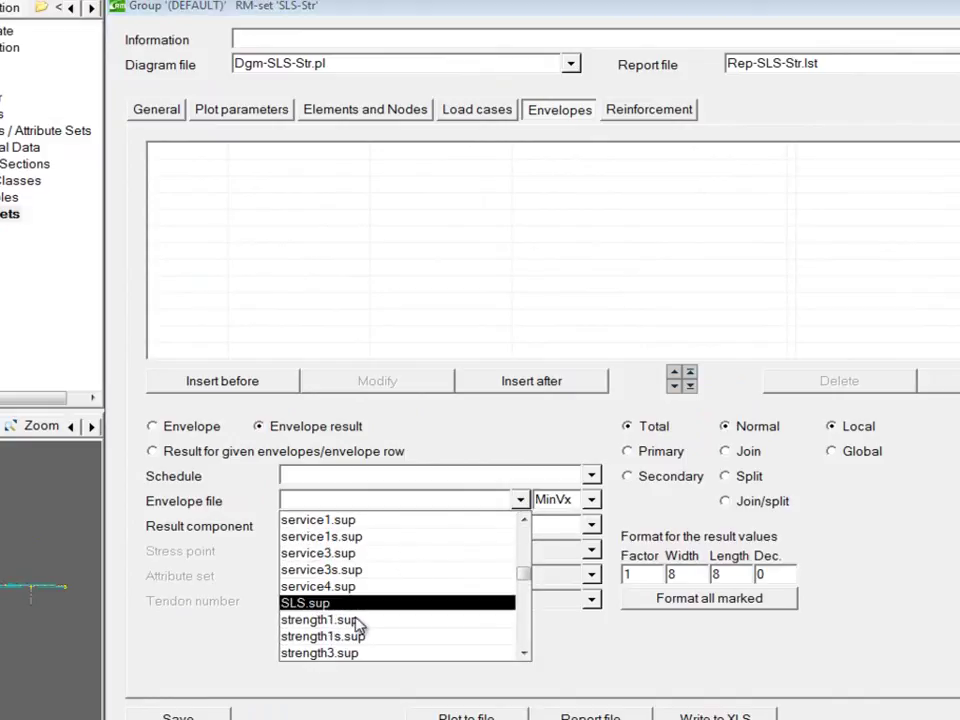
pyautogui.click(296, 604)
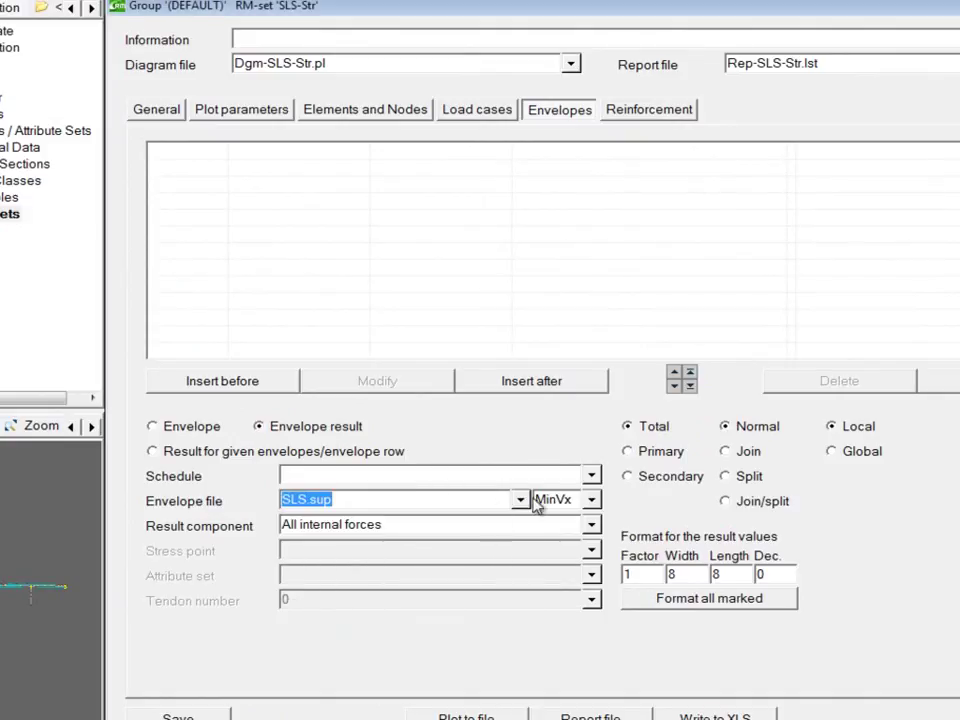
pyautogui.click(590, 530)
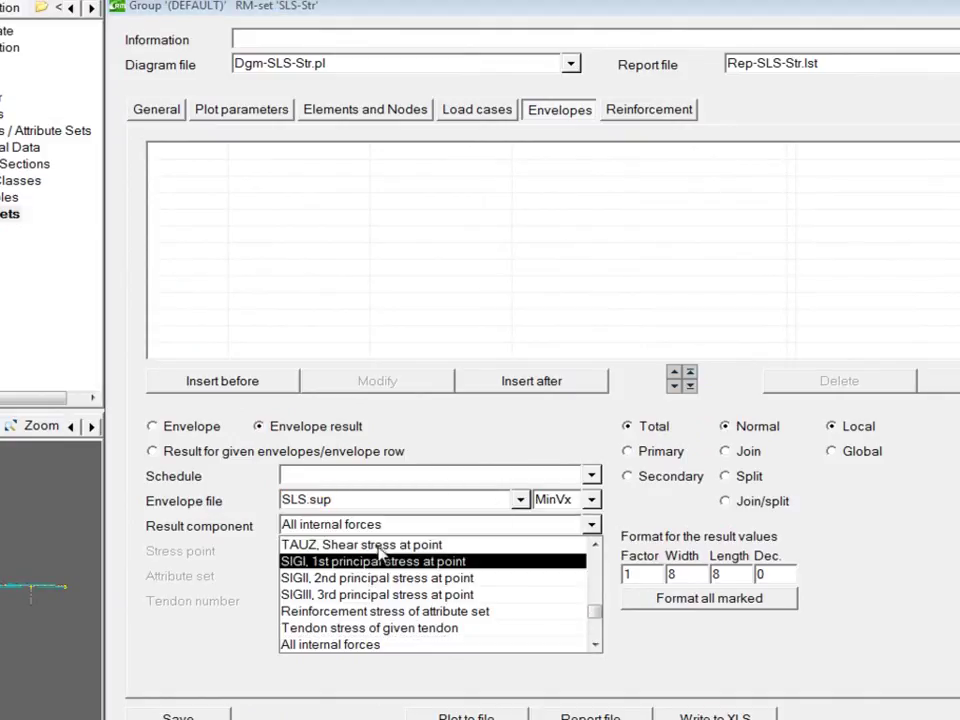
pyautogui.scroll(3, 437, 558)
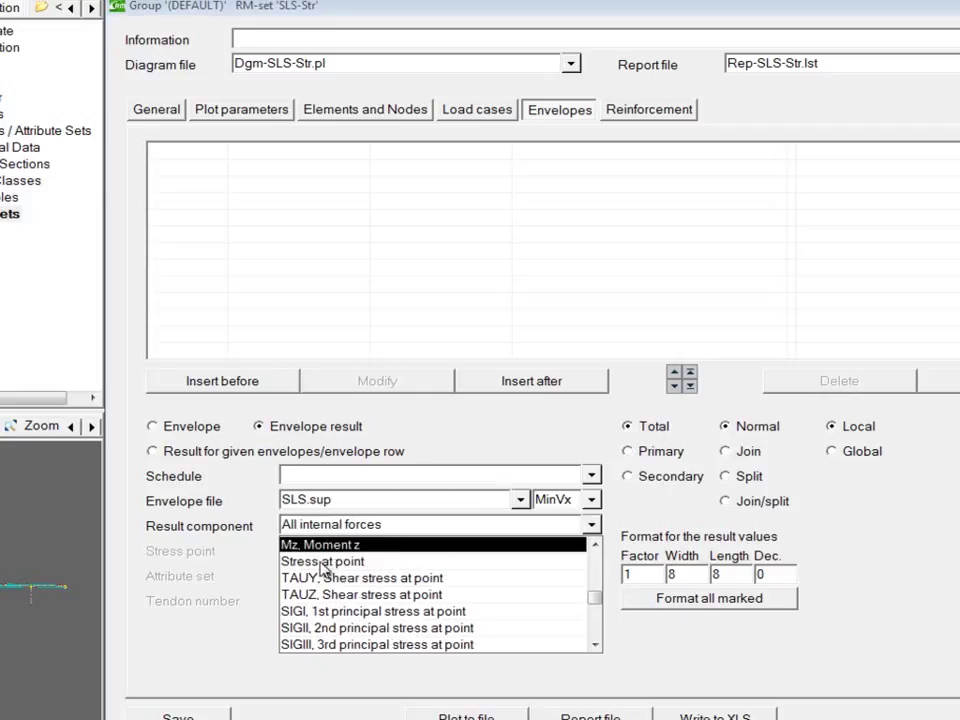
pyautogui.click(324, 562)
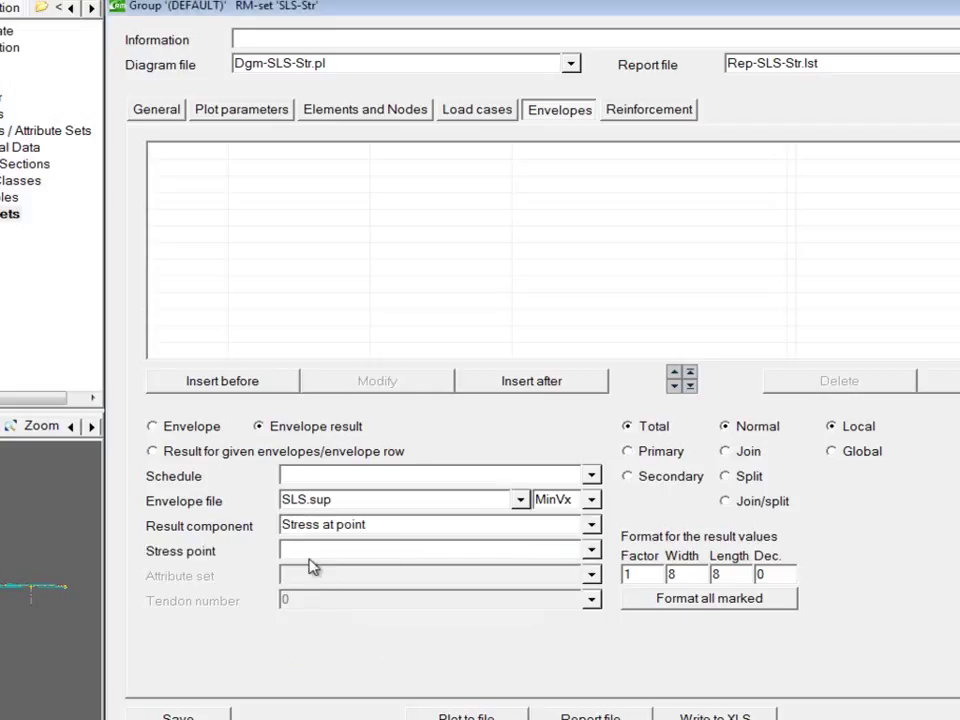
pyautogui.click(591, 550)
pyautogui.click(367, 570)
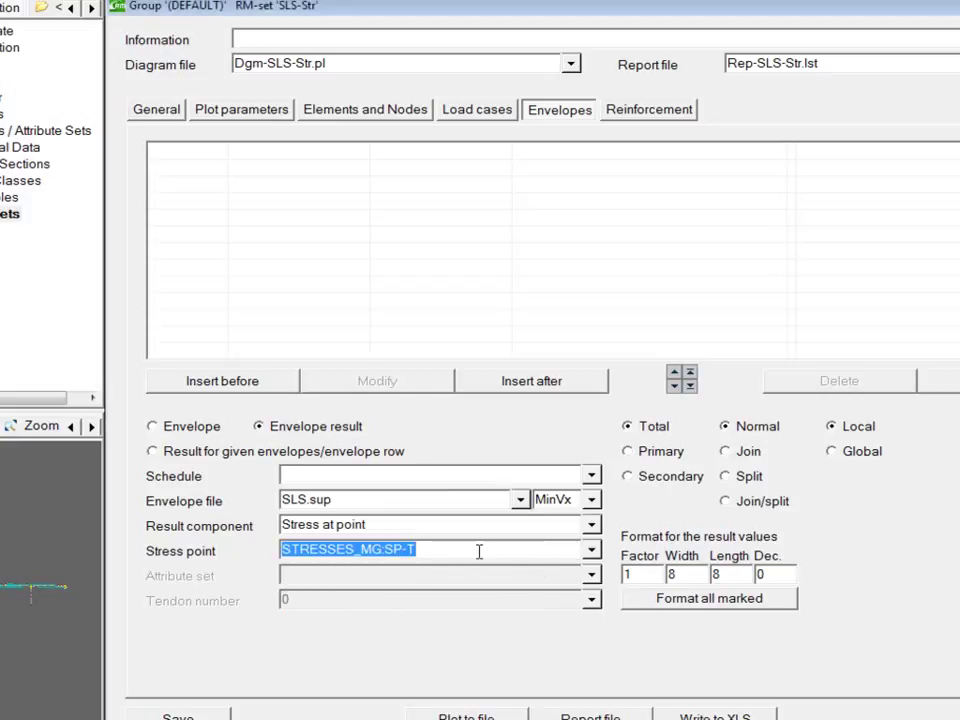
pyautogui.click(592, 499)
pyautogui.scroll(-7, 570, 620)
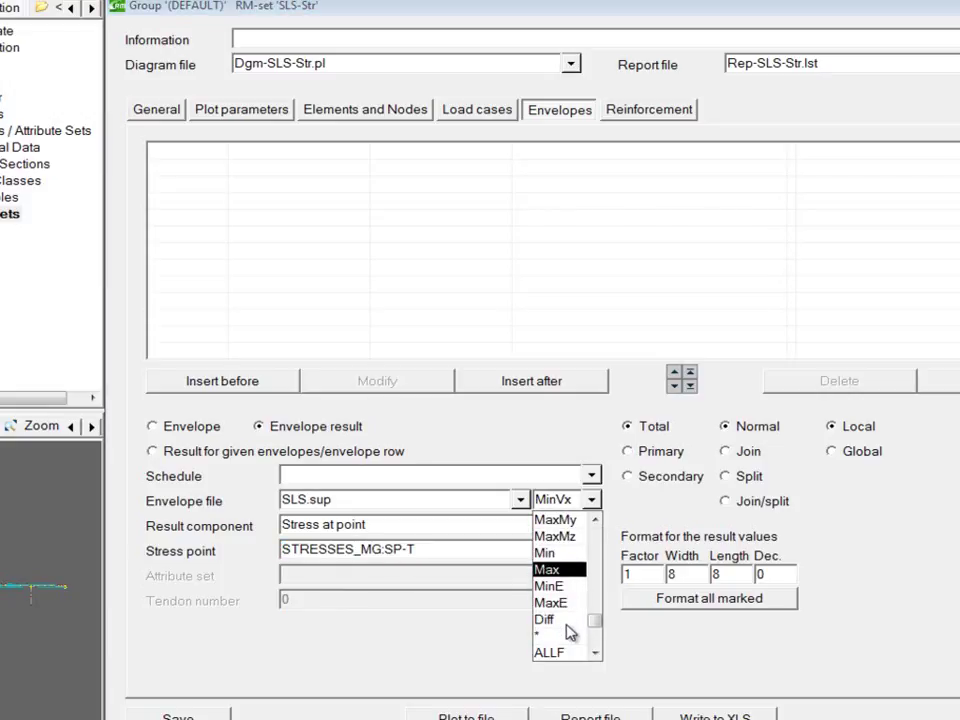
pyautogui.click(545, 553)
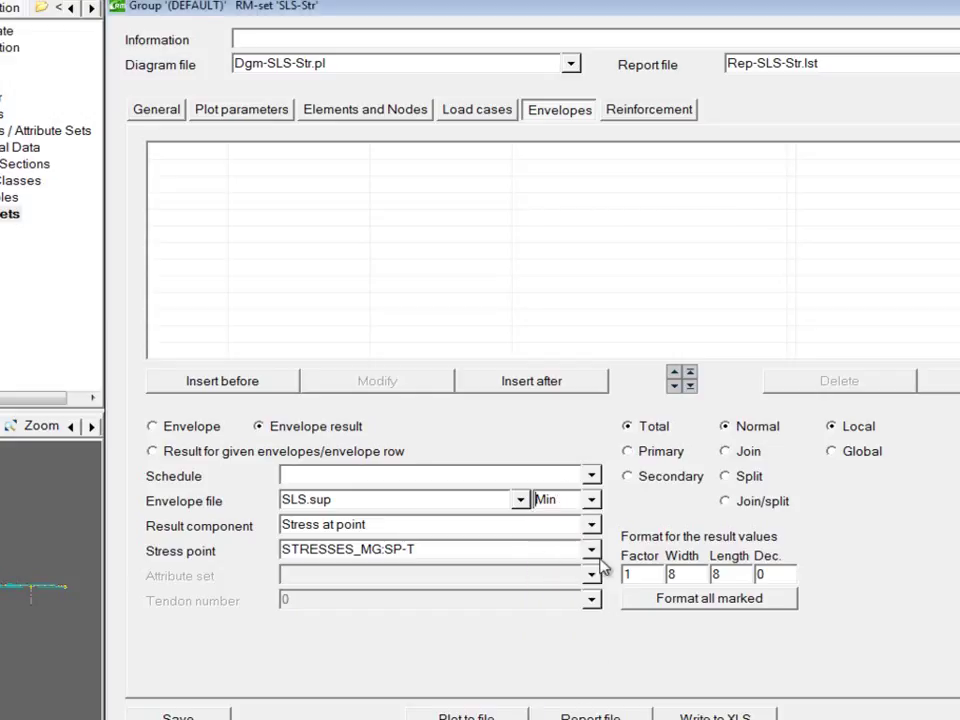
pyautogui.click(530, 383)
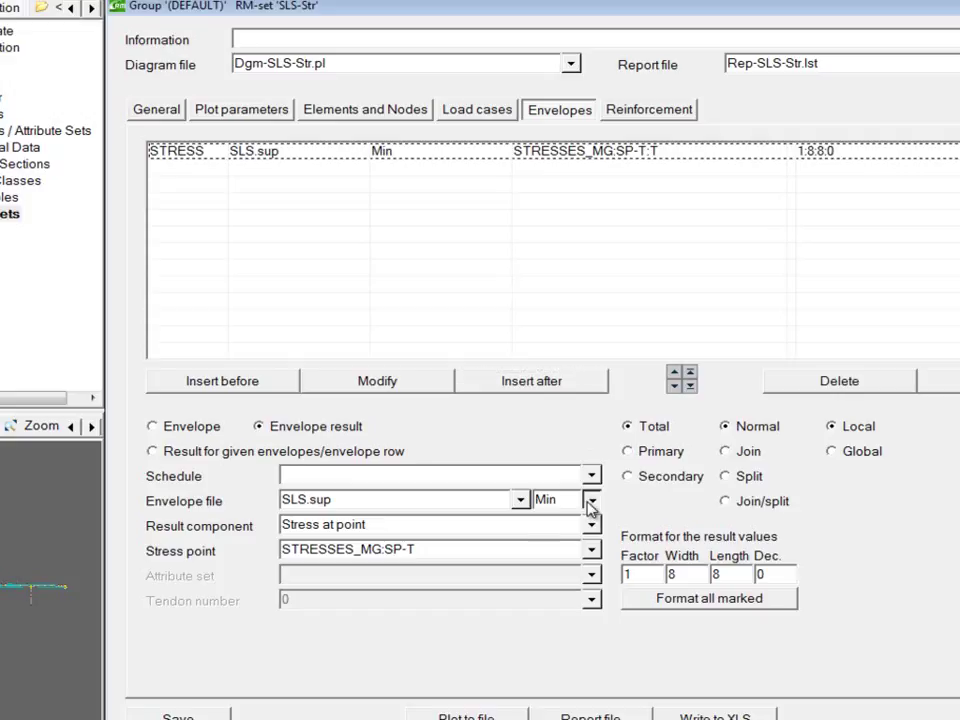
# - Add a Max envelope row at top fibre point STRESSES_MG:SP-T
pyautogui.click(591, 499)
pyautogui.scroll(-1, 558, 625)
pyautogui.click(560, 655)
pyautogui.click(522, 384)
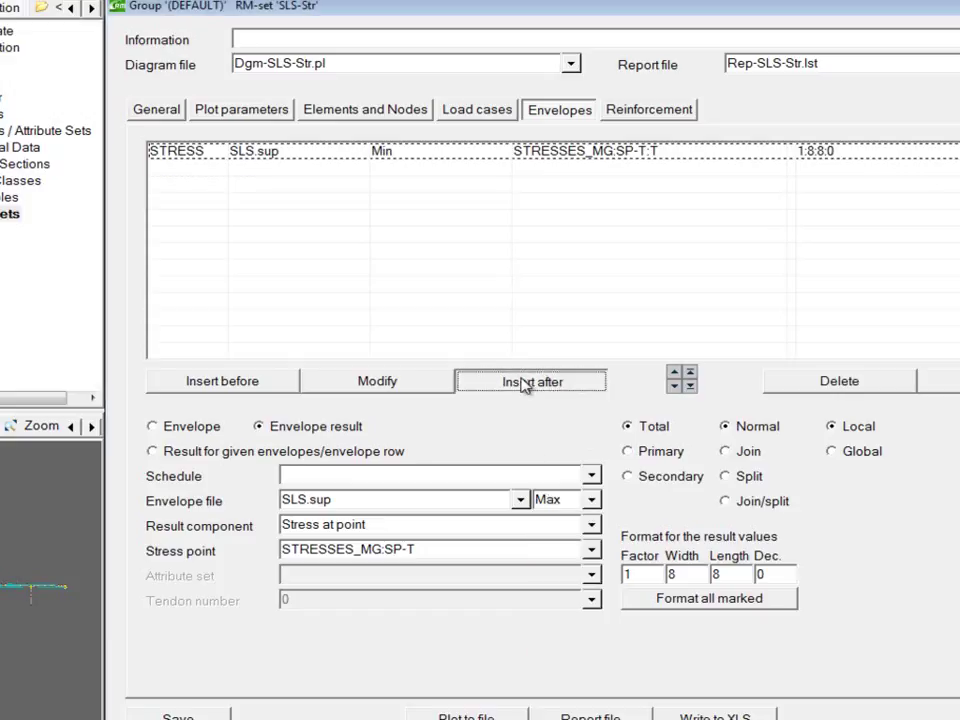
# - Add Min and Max rows at STRESSES_MG:SP-B and plot the SLS-Str stress diagram
pyautogui.click(591, 553)
pyautogui.click(430, 586)
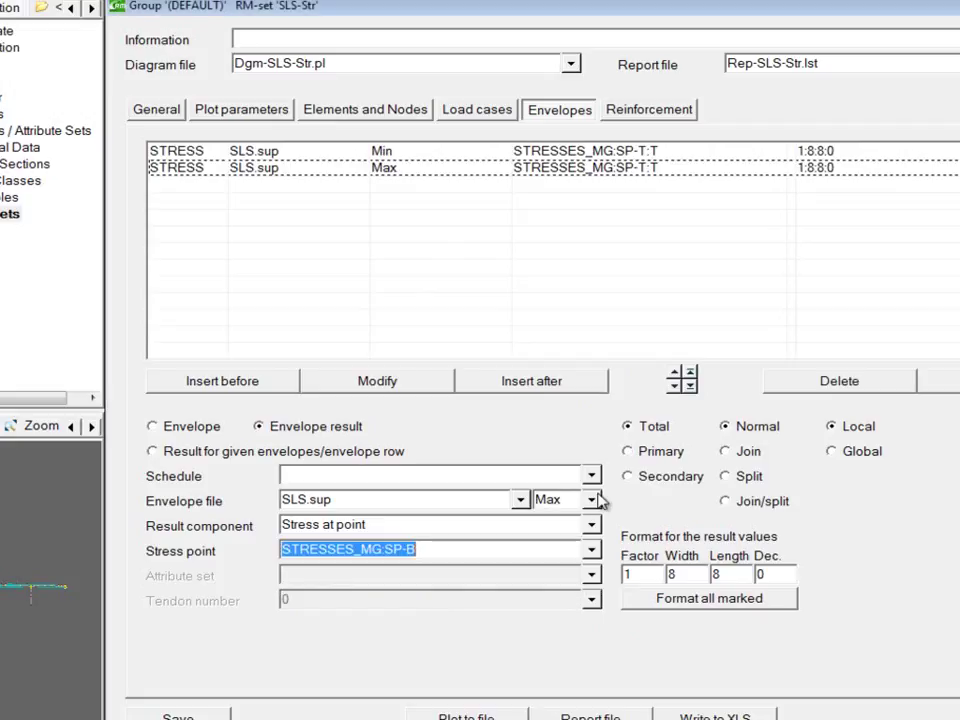
pyautogui.click(591, 499)
pyautogui.click(545, 636)
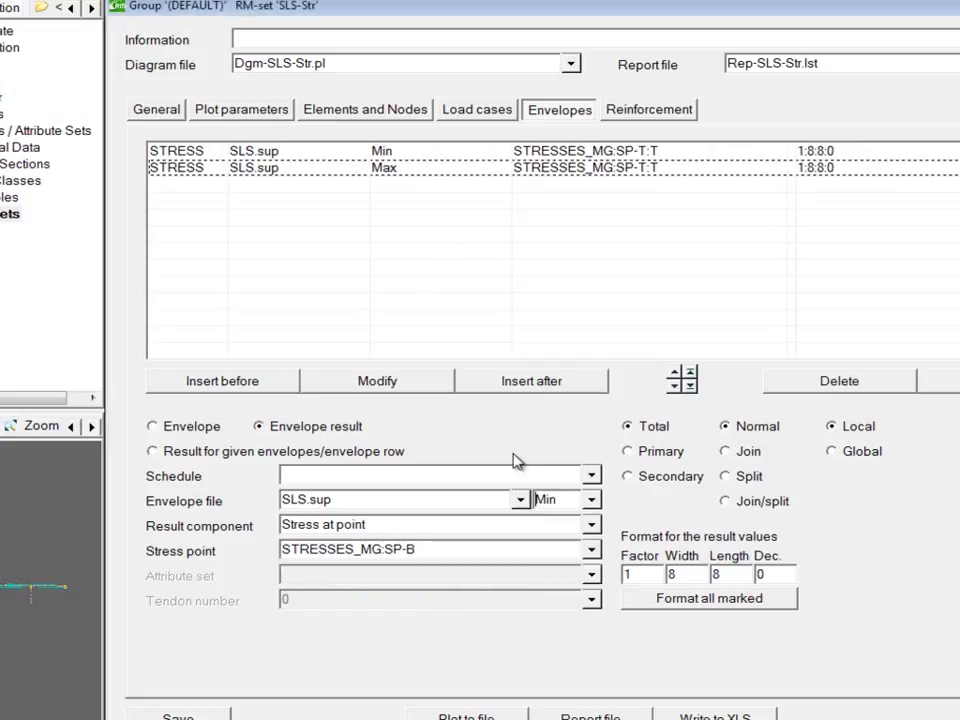
pyautogui.click(506, 384)
pyautogui.click(591, 499)
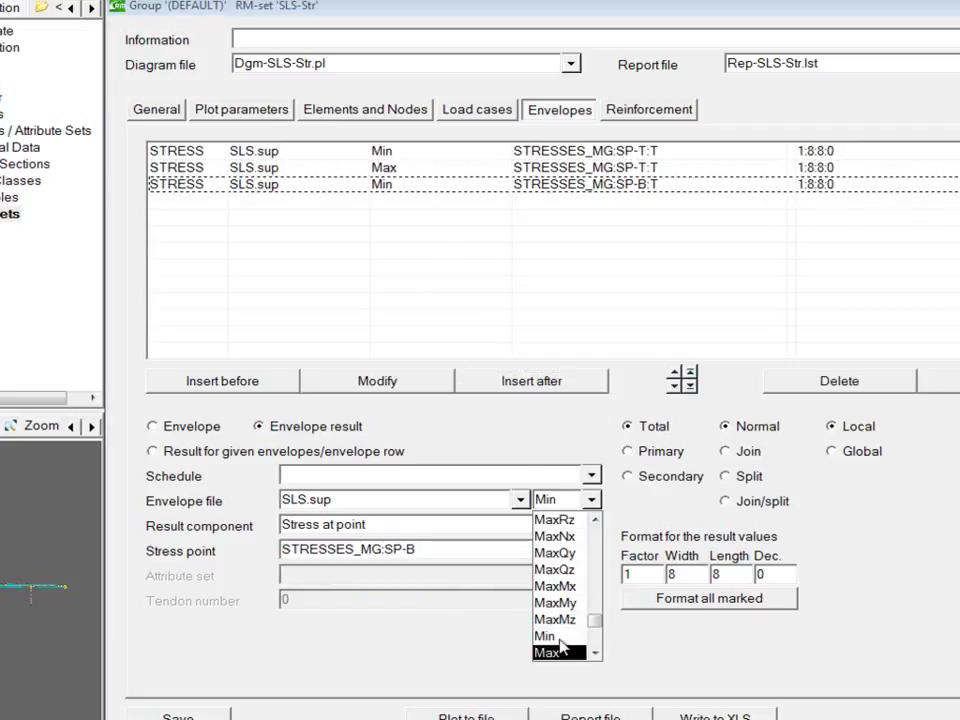
pyautogui.click(548, 653)
pyautogui.click(531, 381)
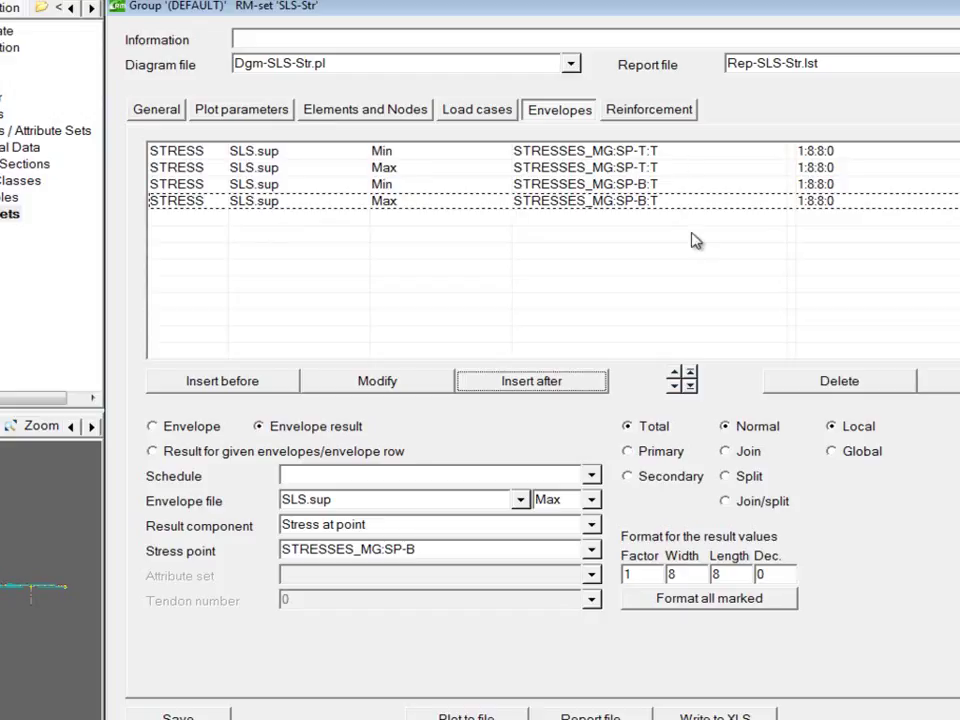
pyautogui.click(628, 427)
pyautogui.click(467, 717)
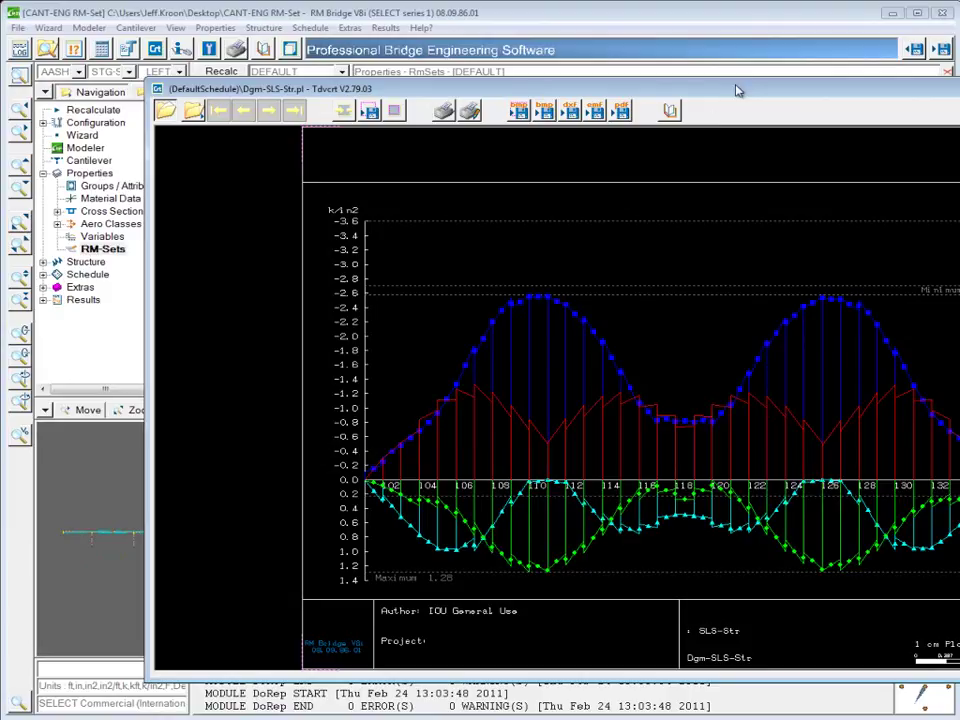
# - Reposition and resize the Tdvcrt window so all four SLS-Str Min/Max SP-T and SP-B envelopes show
pyautogui.moveTo(736, 90); pyautogui.dragTo(617, 77)
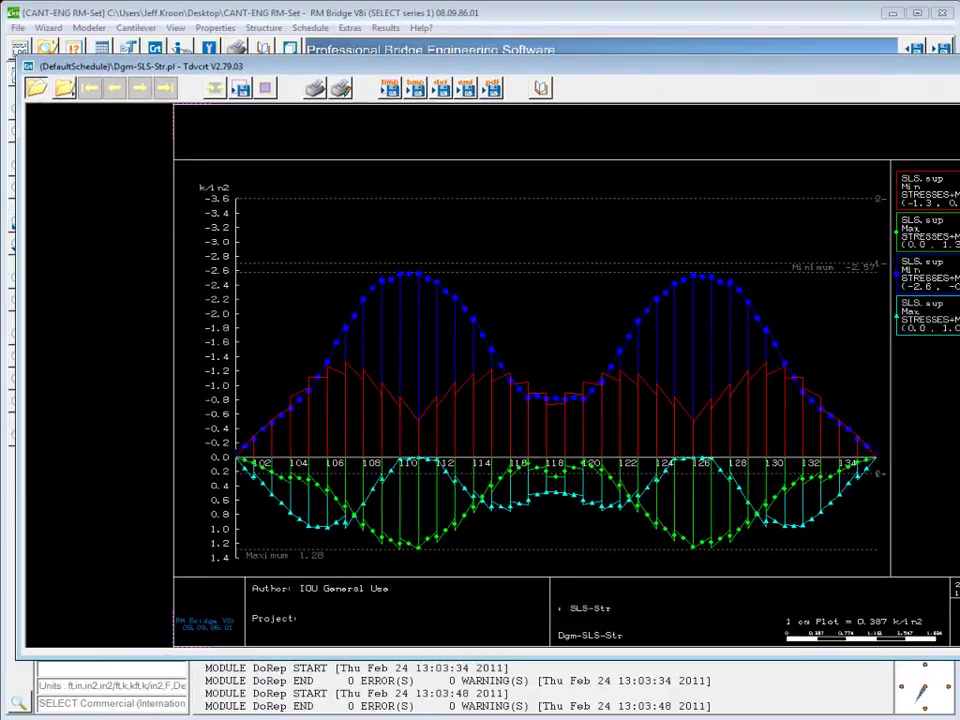
pyautogui.moveTo(955, 300); pyautogui.dragTo(918, 302)
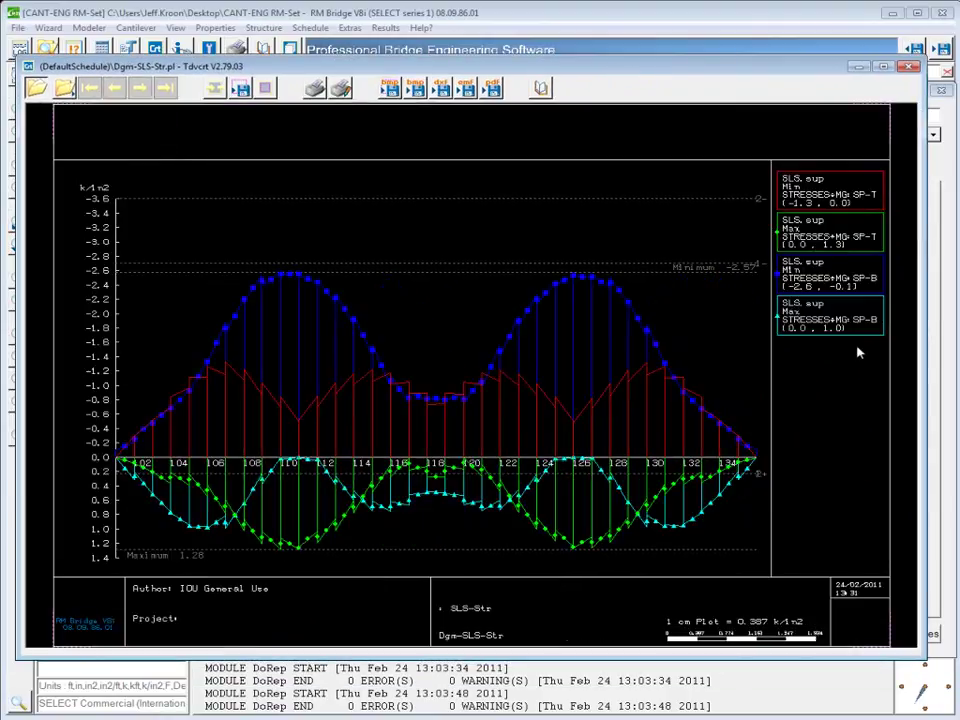